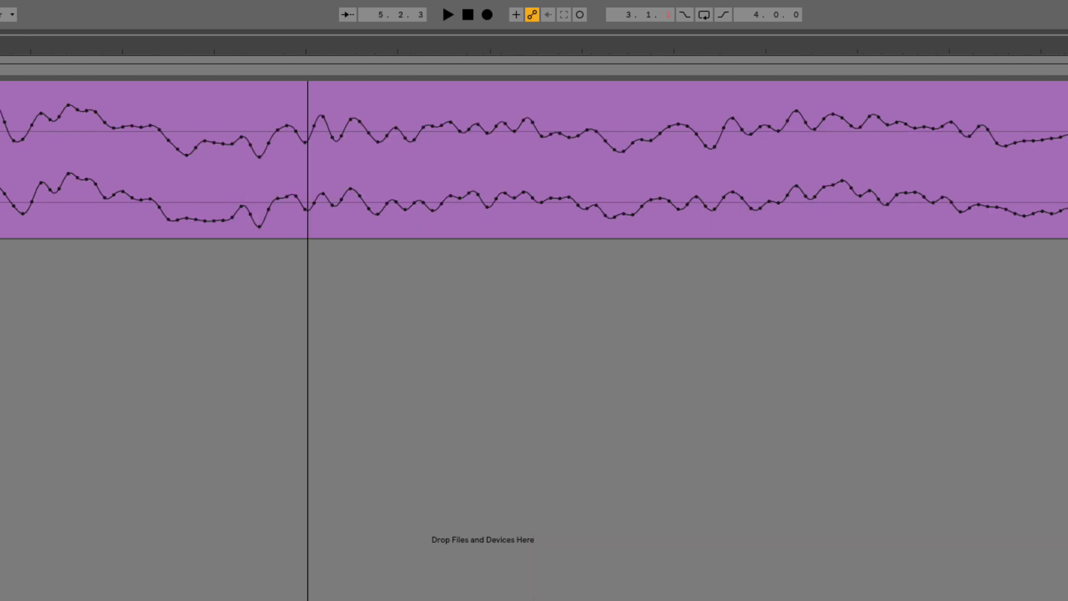
Step: Zoom in on the purple audio clip's waveform to examine its individual sample points
{"action": "scroll", "coordinate": [534, 334], "scroll_direction": "right", "scroll_amount": 10}
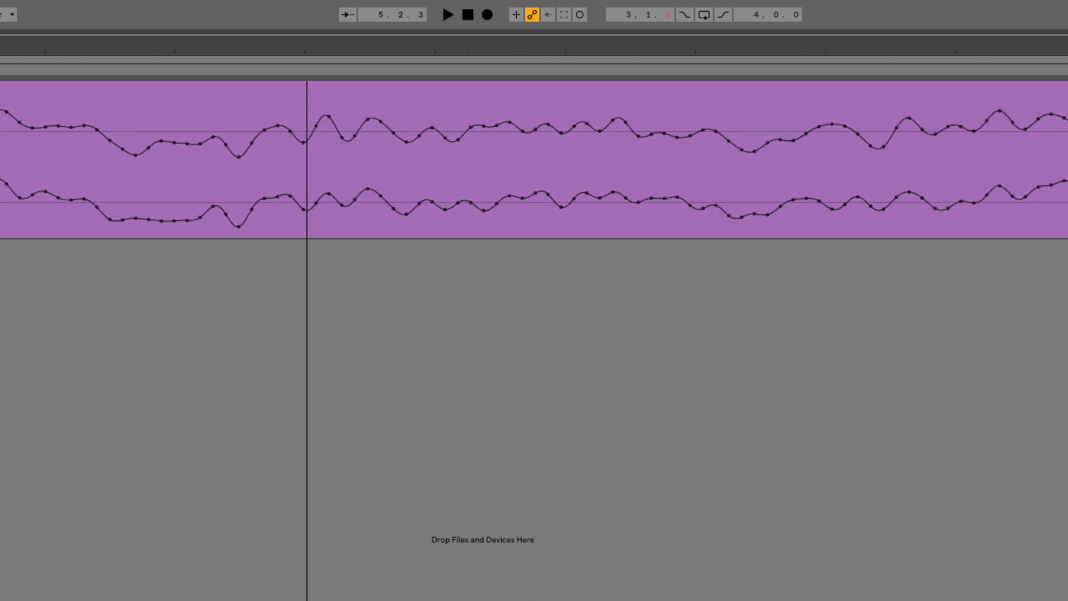
{"action": "left_click_drag", "start_coordinate": [389, 25], "coordinate": [506, 39]}
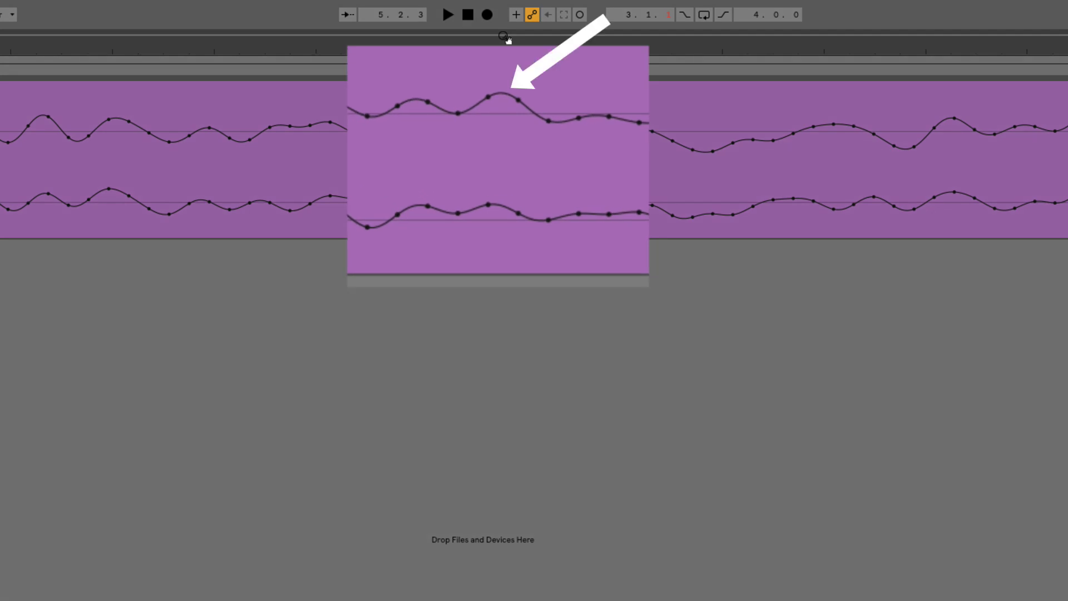
{"action": "left_click_drag", "start_coordinate": [507, 39], "coordinate": [298, 53]}
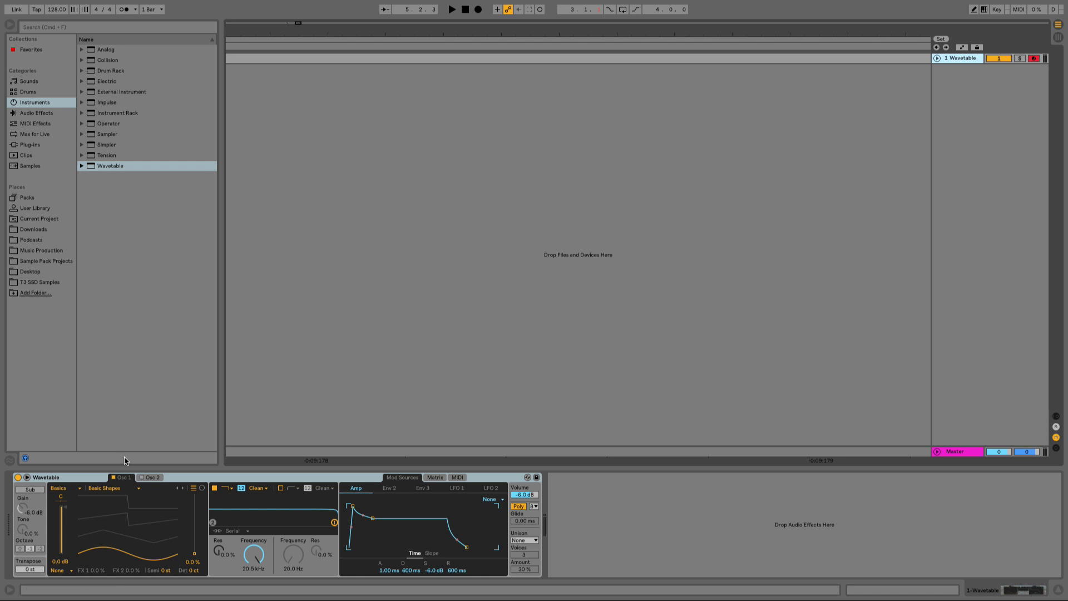
Step: Expand the Wavetable instrument into its large view and hide the browser
{"action": "left_click", "coordinate": [27, 478]}
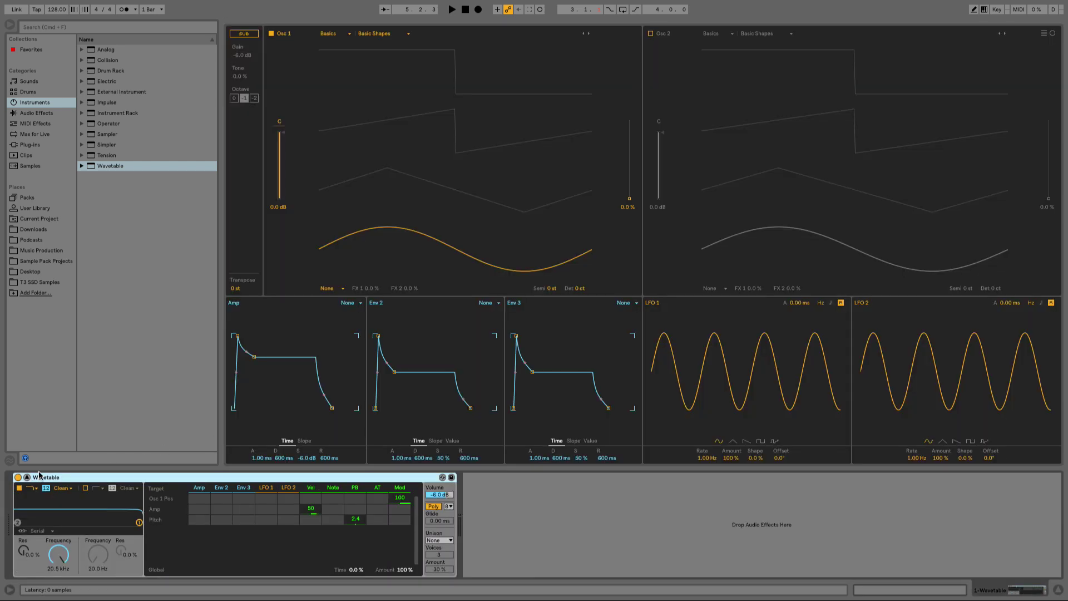
{"action": "key", "text": "super+alt+b"}
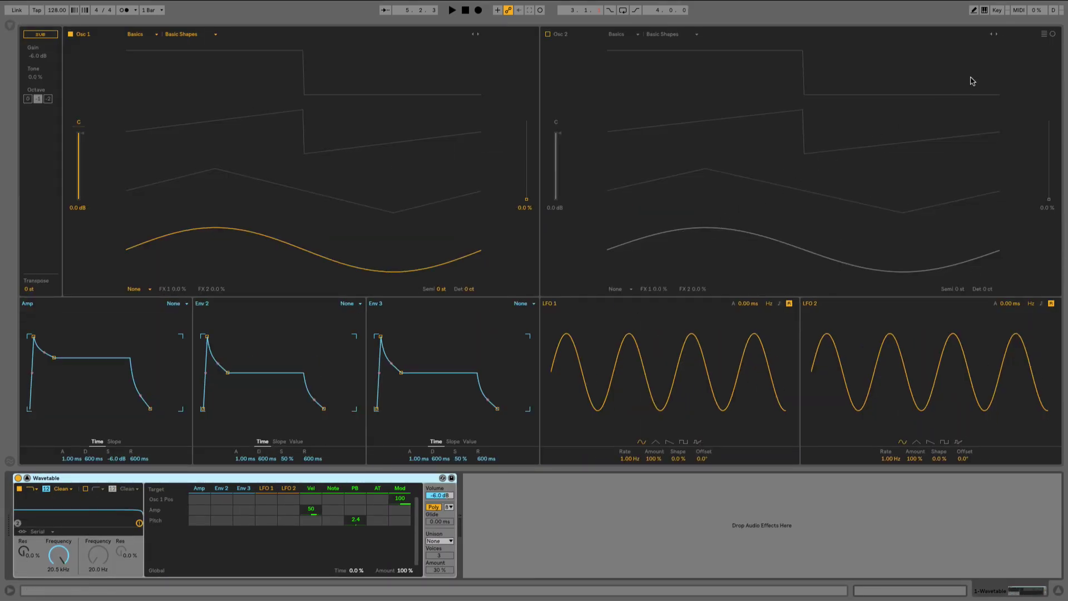
Step: Set Osc 1 to the Saw PW Bass wavetable with the Classic effect, PW at 0.0 % and Sync at 100 %
{"action": "left_click_drag", "start_coordinate": [217, 289], "coordinate": [217, 262]}
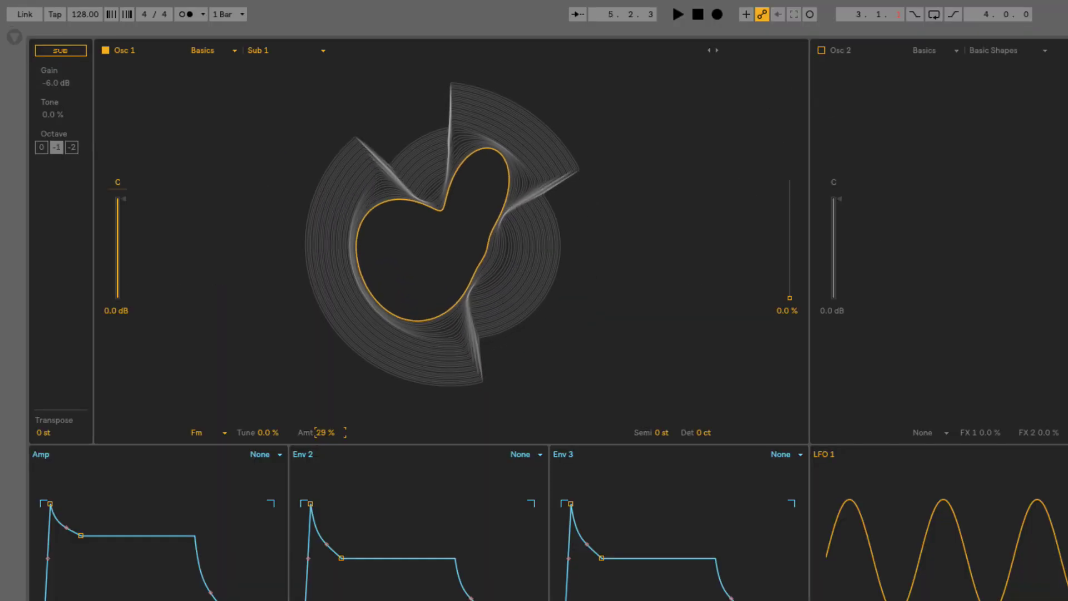
{"action": "left_click_drag", "start_coordinate": [324, 432], "coordinate": [325, 408]}
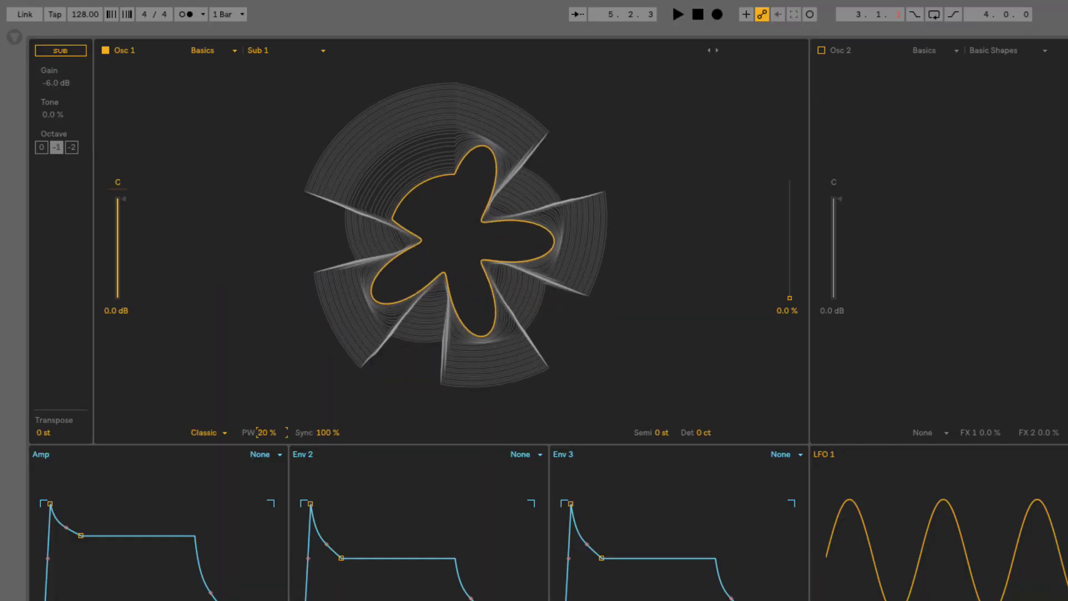
{"action": "left_click_drag", "start_coordinate": [268, 432], "coordinate": [267, 410]}
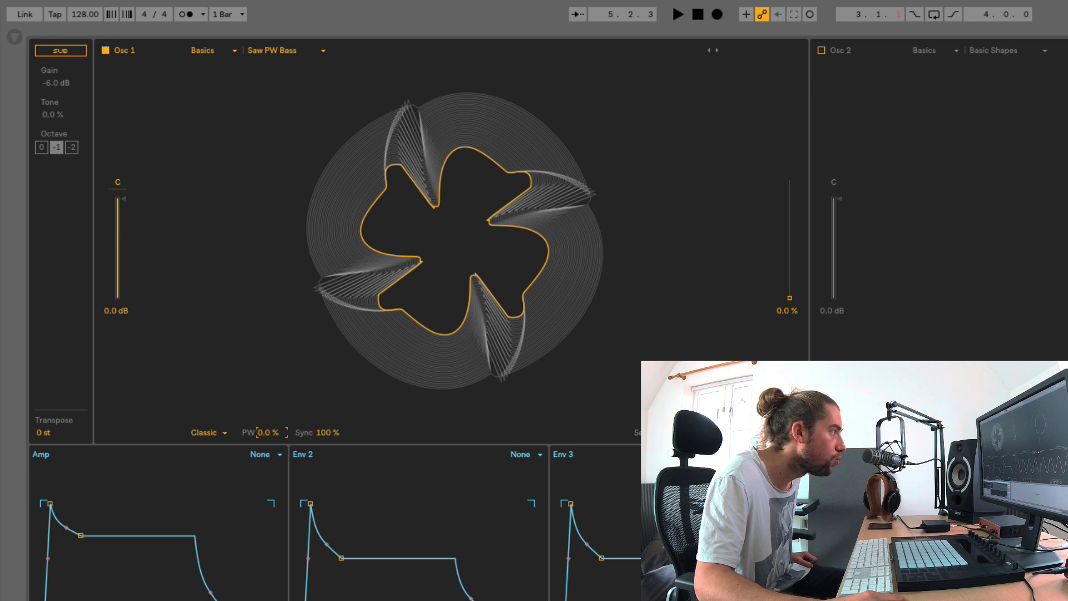
{"action": "left_click", "coordinate": [328, 432]}
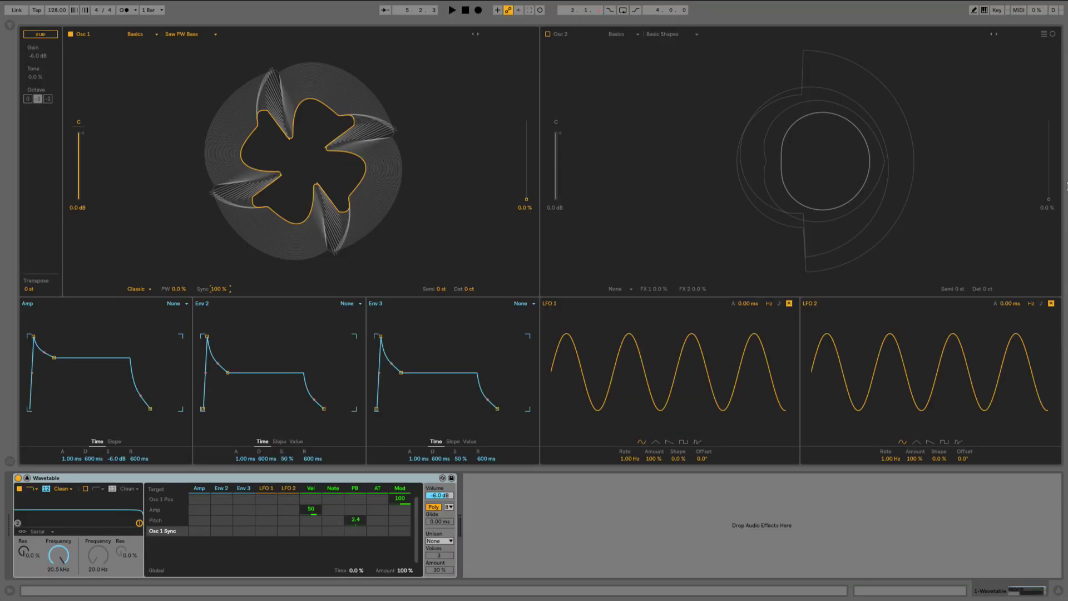
Step: Sweep Osc 1's wavetable position to 71 % and back to 0.0 % in the linear display, and restore the circular display
{"action": "left_click", "coordinate": [1045, 34]}
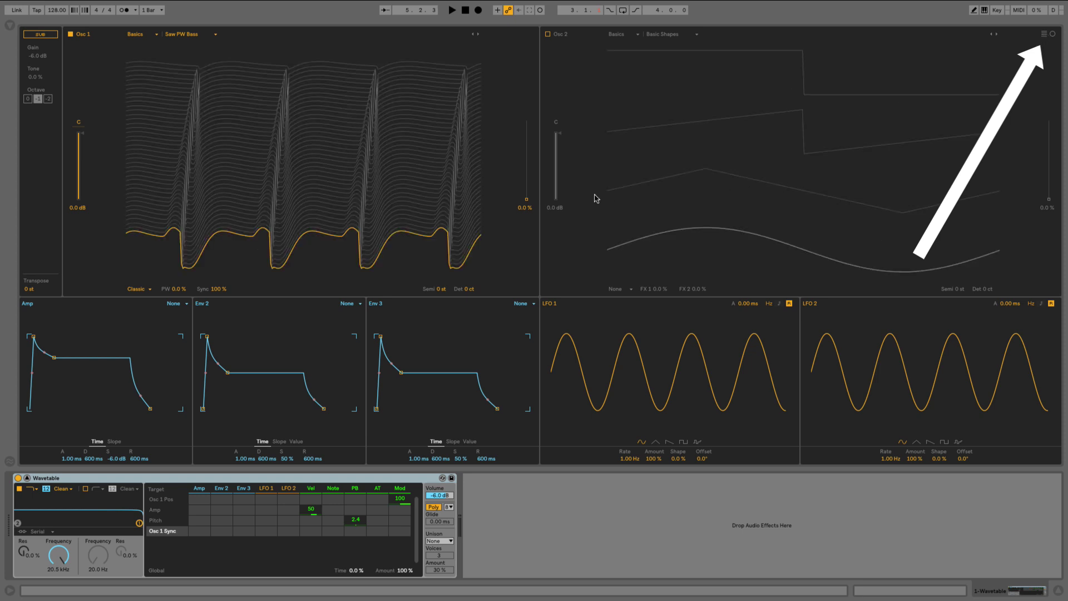
{"action": "left_click_drag", "start_coordinate": [527, 202], "coordinate": [528, 144]}
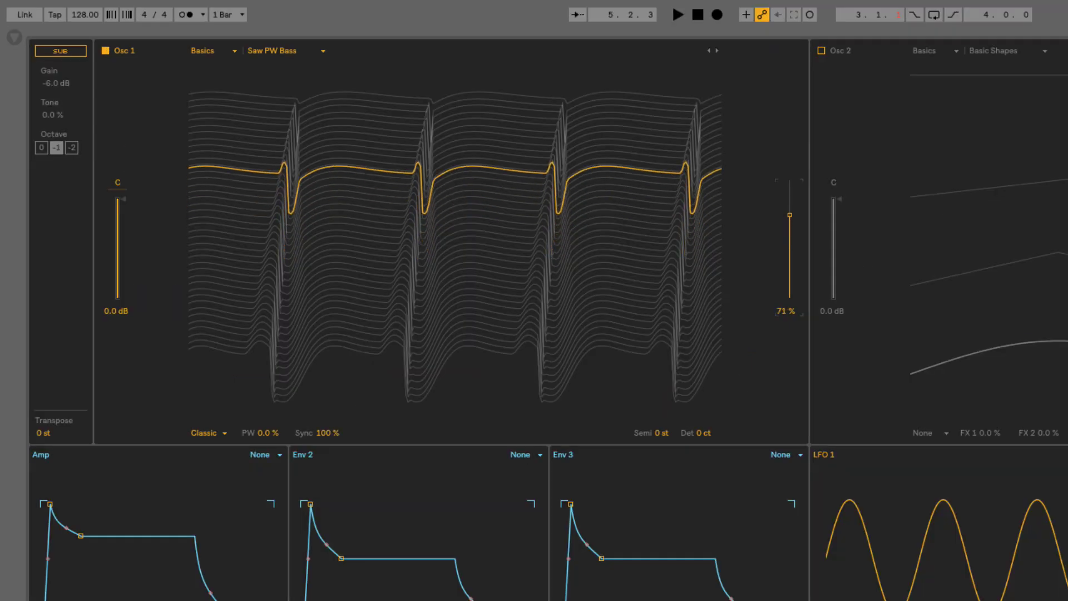
{"action": "left_click_drag", "start_coordinate": [789, 215], "coordinate": [790, 298]}
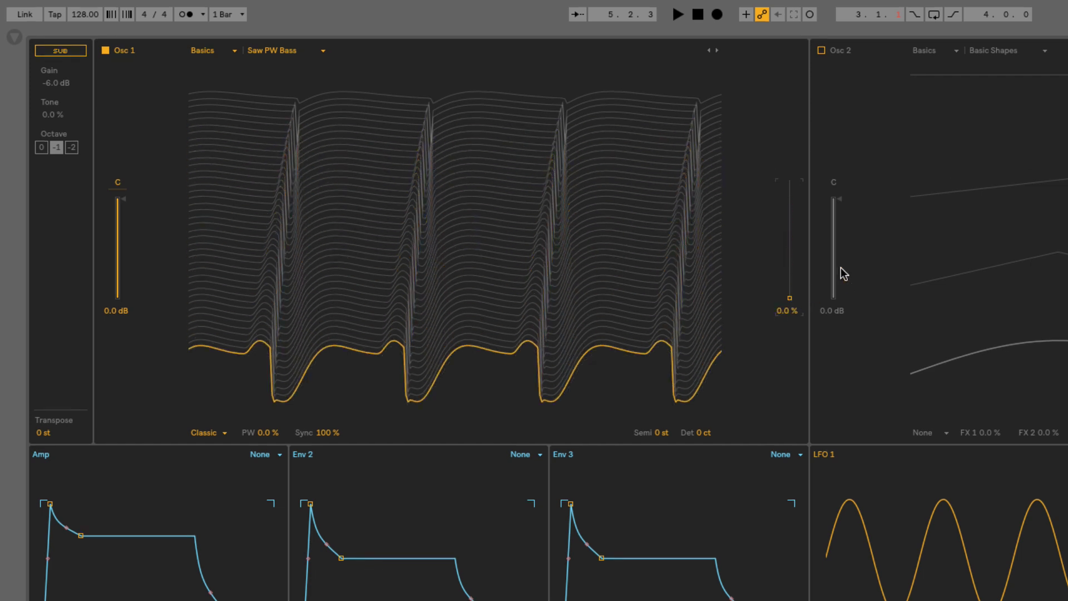
{"action": "left_click", "coordinate": [455, 247]}
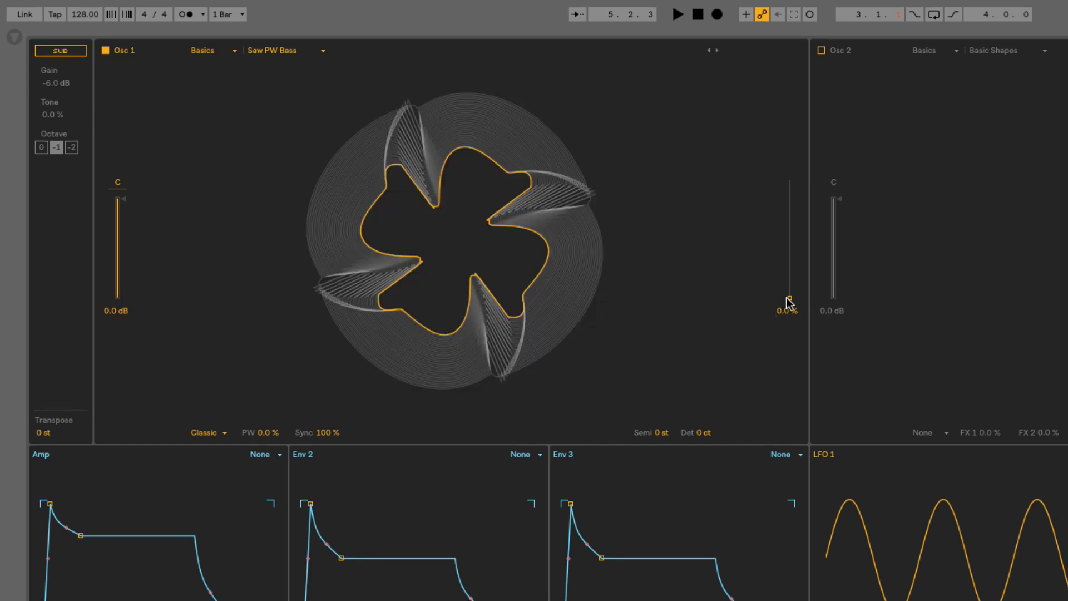
{"action": "mouse_move", "coordinate": [787, 299]}
{"action": "left_mouse_down"}
{"action": "mouse_move", "coordinate": [790, 180]}
{"action": "mouse_move", "coordinate": [789, 298]}
{"action": "left_mouse_up"}
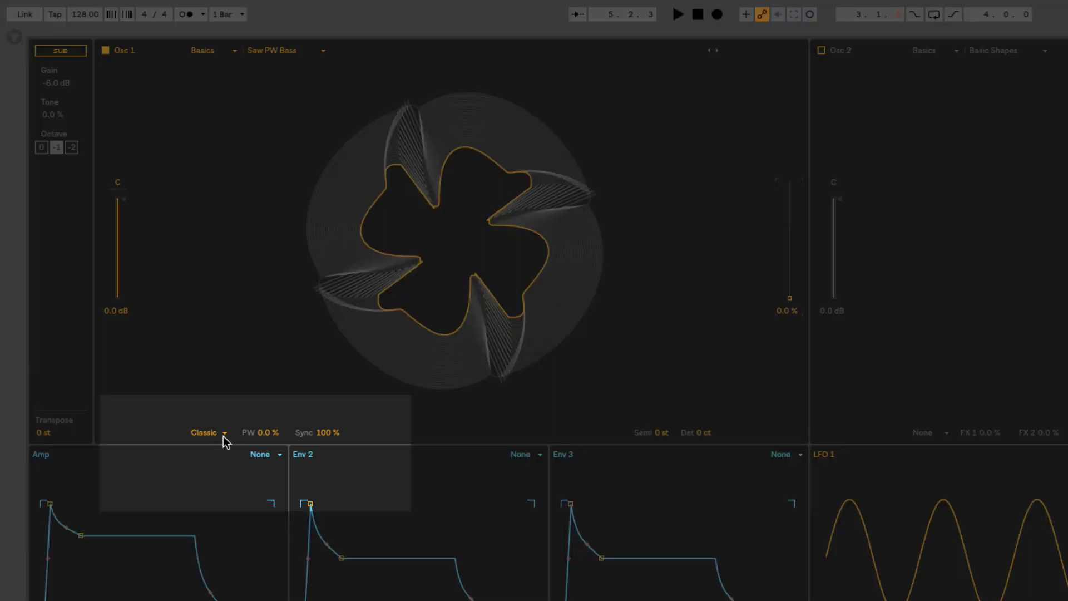
Step: Reselect the Classic effect for Osc 1 and sweep its Sync amount, ending at 100 %
{"action": "left_click", "coordinate": [223, 438]}
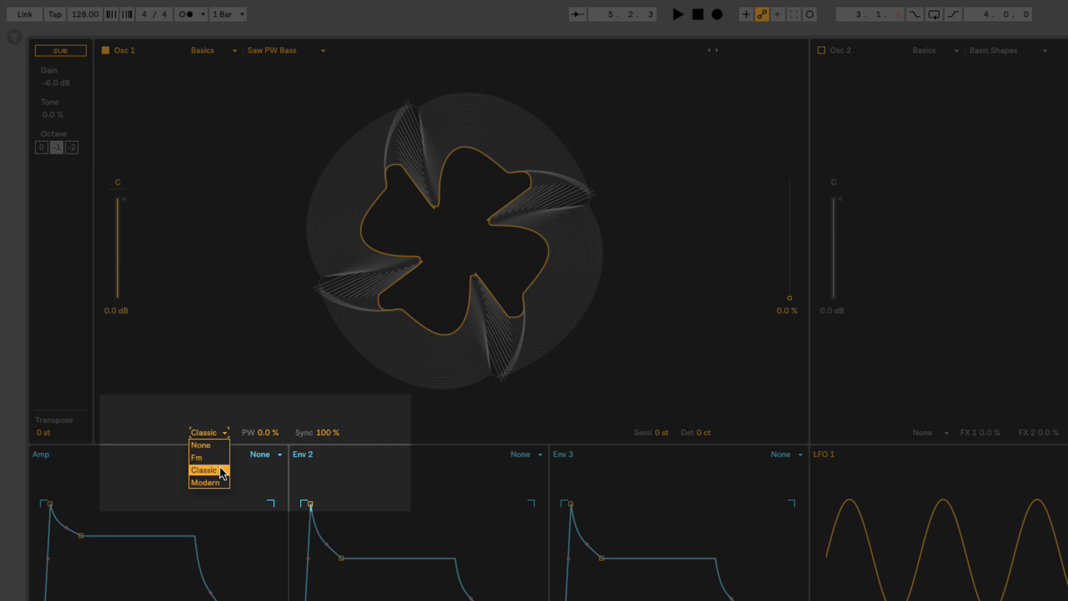
{"action": "left_click", "coordinate": [223, 473]}
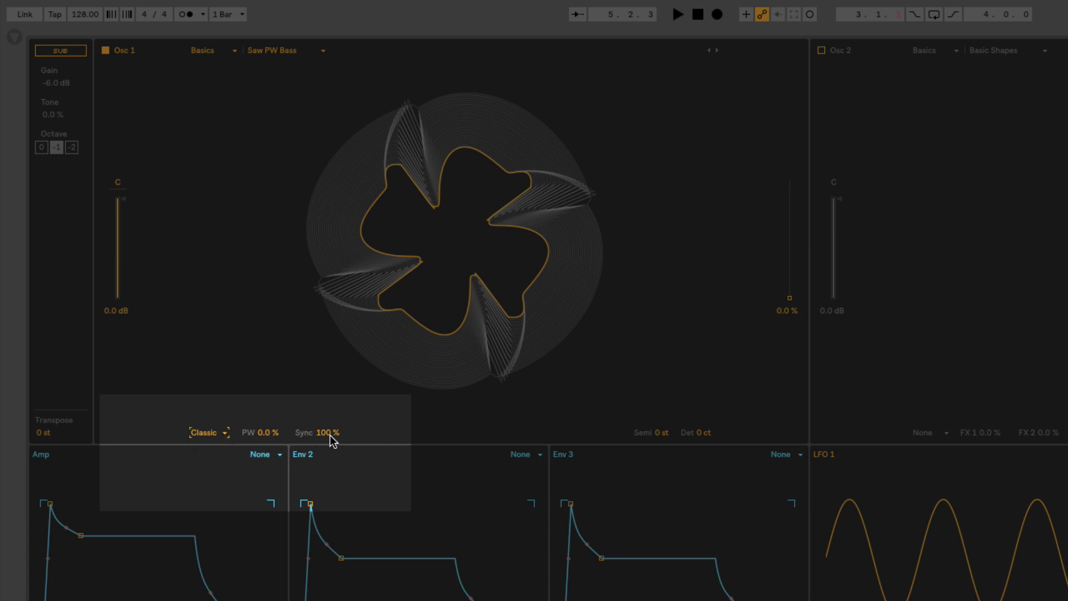
{"action": "mouse_move", "coordinate": [336, 438]}
{"action": "left_mouse_down"}
{"action": "mouse_move", "coordinate": [336, 454]}
{"action": "mouse_move", "coordinate": [336, 443]}
{"action": "left_mouse_up"}
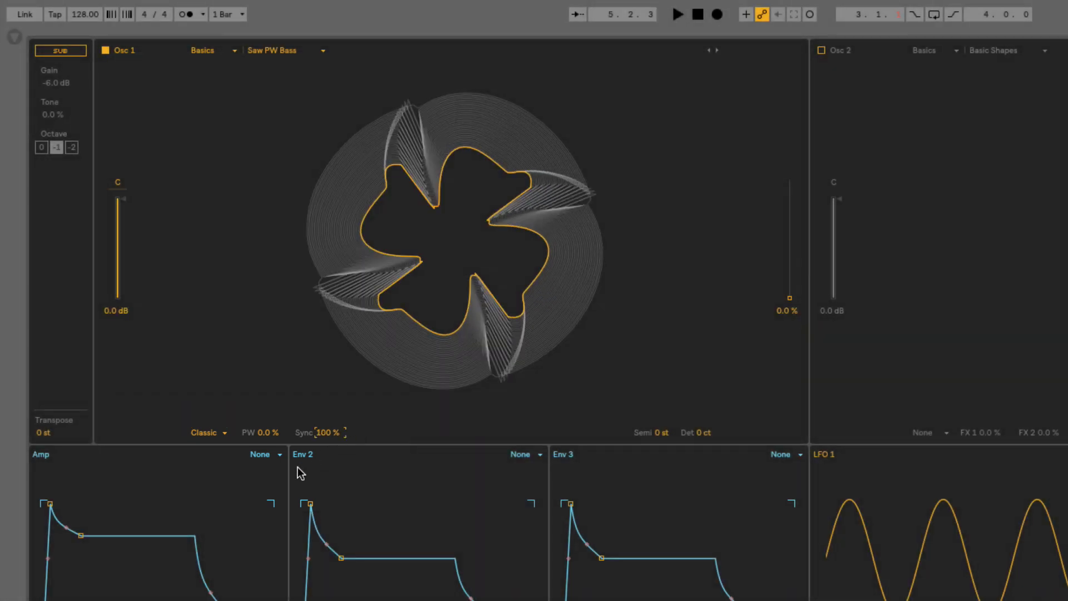
Step: Try other Basics wavetables in Osc 1 up to FM Feedback, varying PW and ending at 0.0 %
{"action": "left_click", "coordinate": [269, 52]}
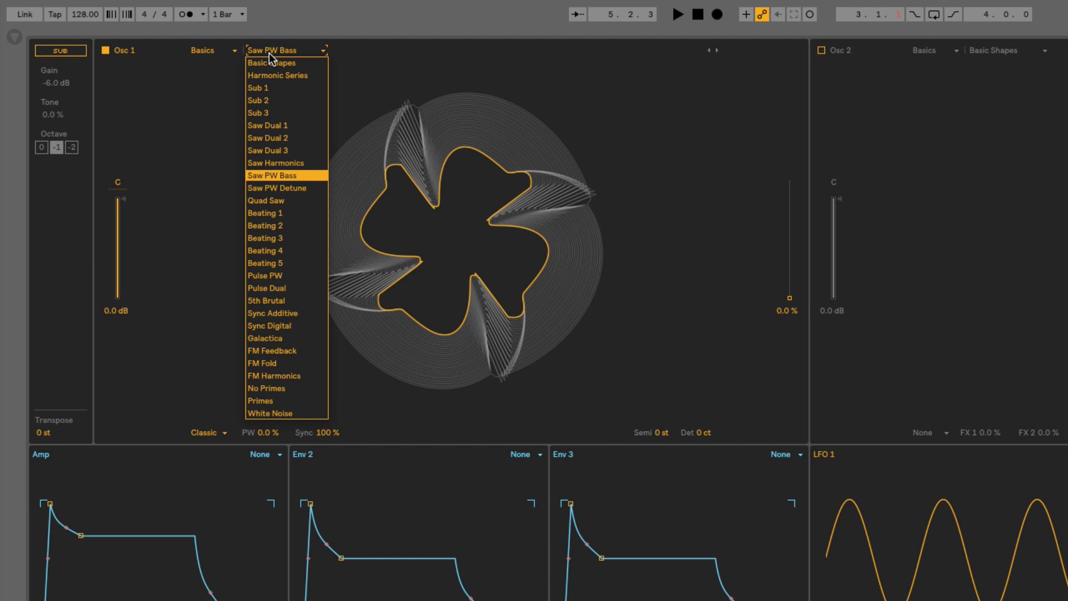
{"action": "left_click", "coordinate": [272, 265]}
{"action": "mouse_move", "coordinate": [270, 434]}
{"action": "left_mouse_down"}
{"action": "mouse_move", "coordinate": [270, 401]}
{"action": "mouse_move", "coordinate": [269, 428]}
{"action": "left_mouse_up"}
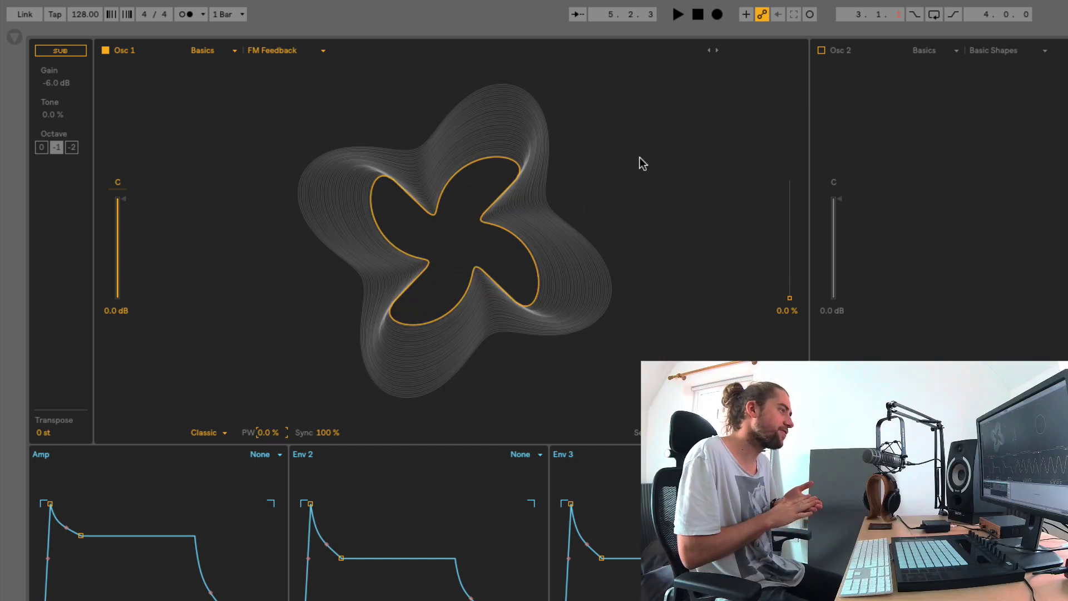
Step: Switch Osc 1 to the FM Harmonics wavetable and vary its Sync amount, ending at 100 %
{"action": "left_click", "coordinate": [718, 51]}
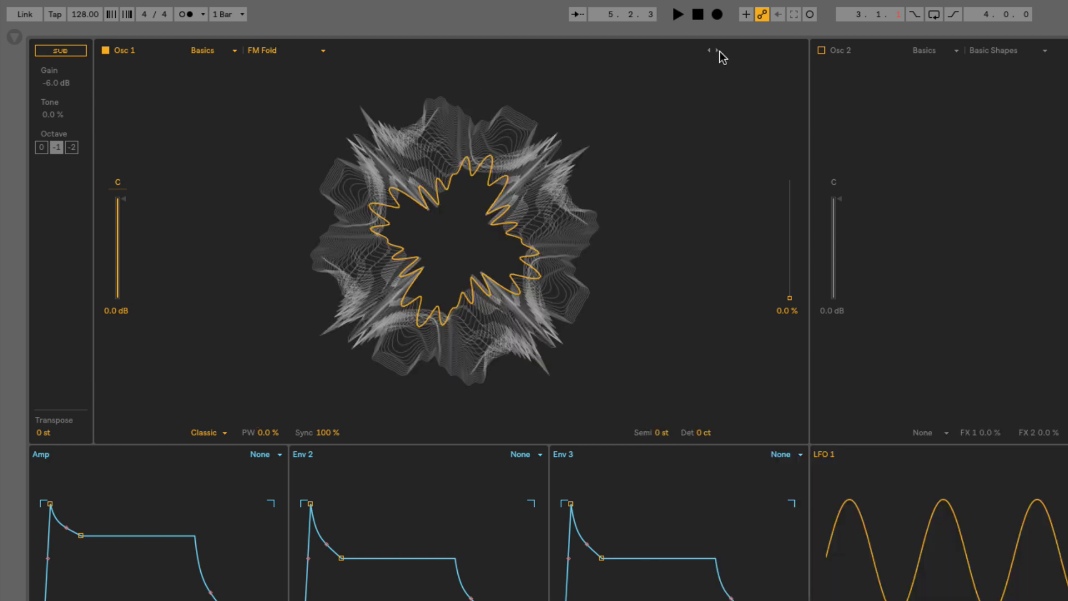
{"action": "left_click", "coordinate": [718, 50]}
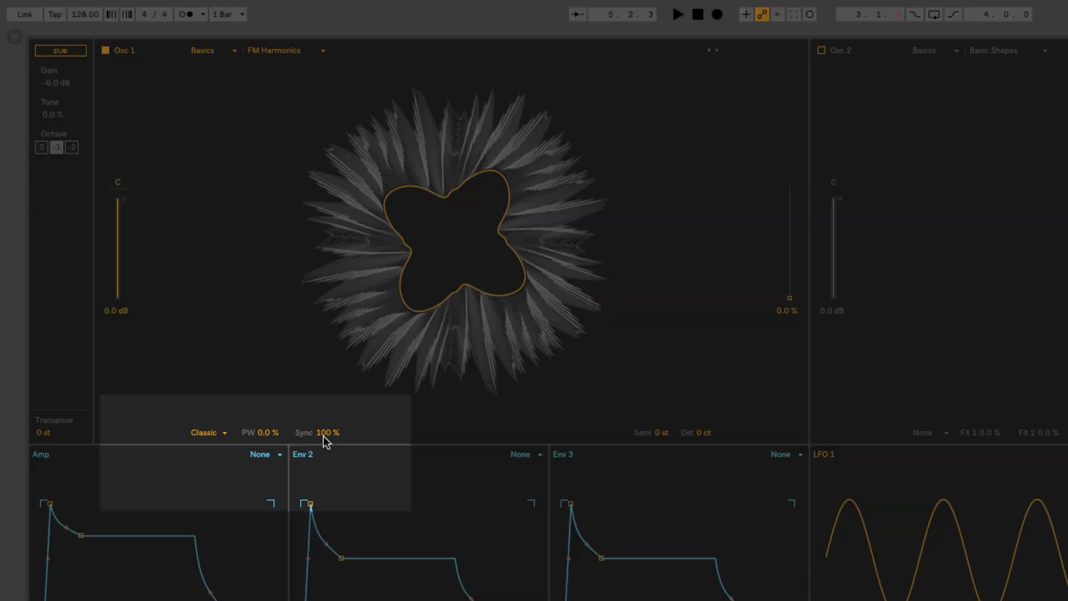
{"action": "mouse_move", "coordinate": [323, 436]}
{"action": "left_mouse_down"}
{"action": "mouse_move", "coordinate": [323, 461]}
{"action": "mouse_move", "coordinate": [323, 435]}
{"action": "left_mouse_up"}
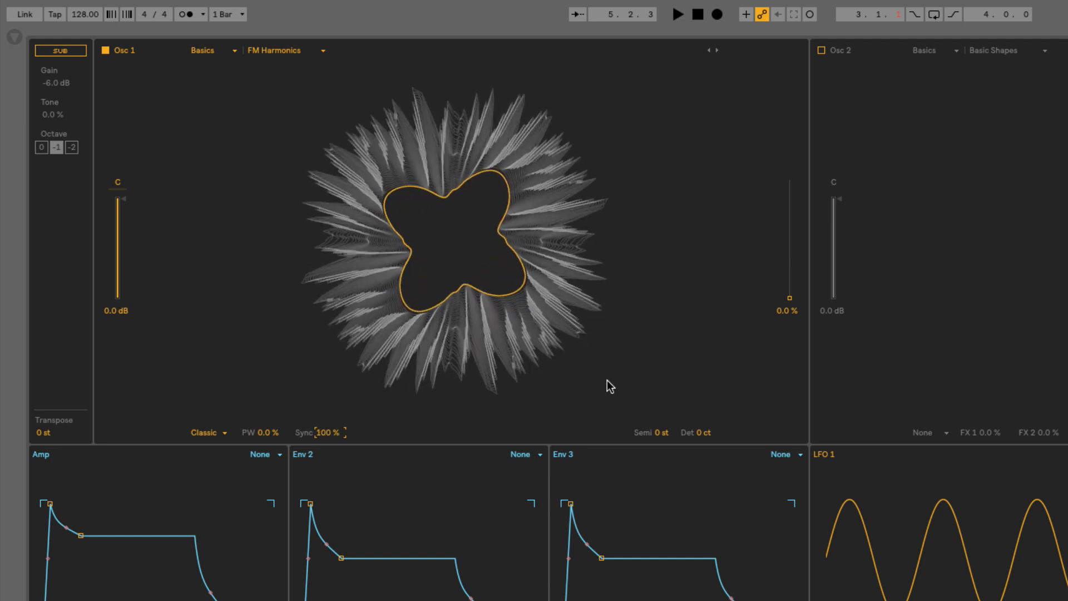
Step: Advance Osc 1 through the remaining Basics wavetables to Charcoal in the Collection category
{"action": "left_click", "coordinate": [718, 49]}
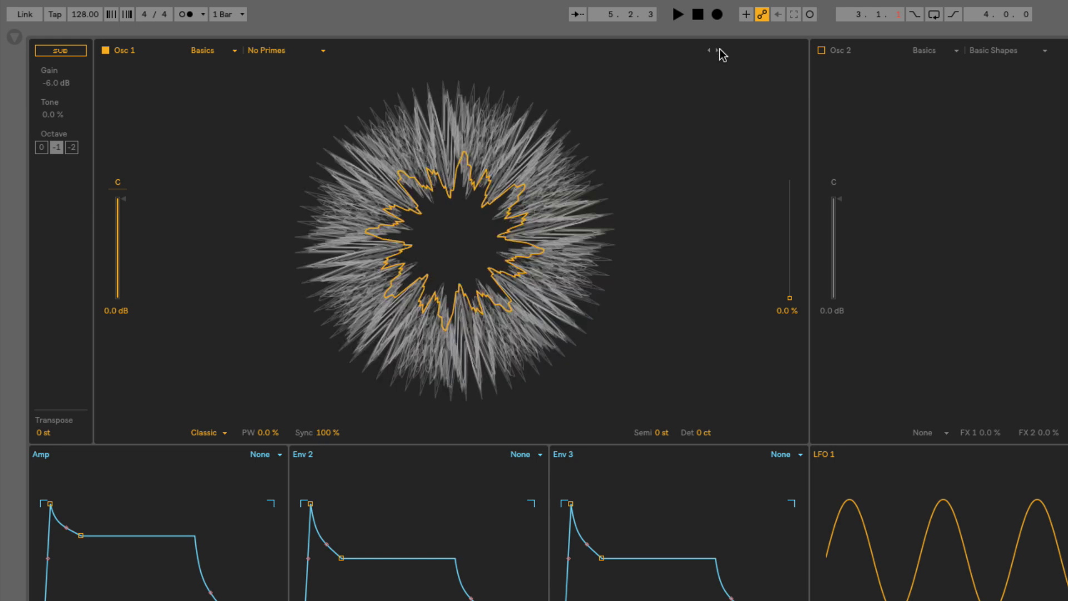
{"action": "left_click", "coordinate": [719, 49]}
{"action": "left_click", "coordinate": [719, 49]}
{"action": "left_click", "coordinate": [719, 49]}
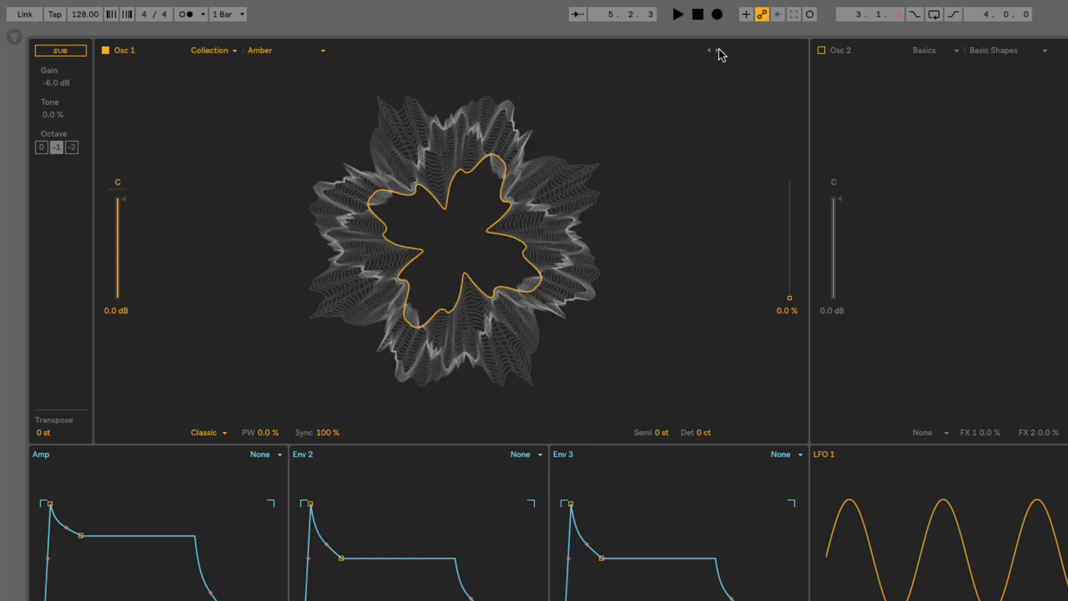
{"action": "left_click", "coordinate": [718, 50]}
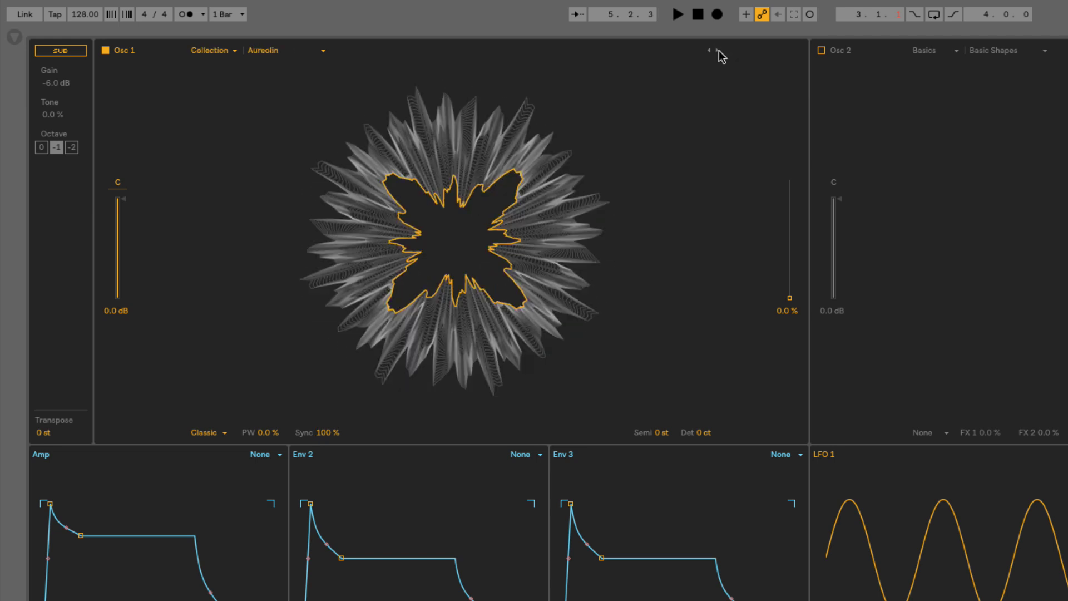
{"action": "left_click", "coordinate": [718, 50]}
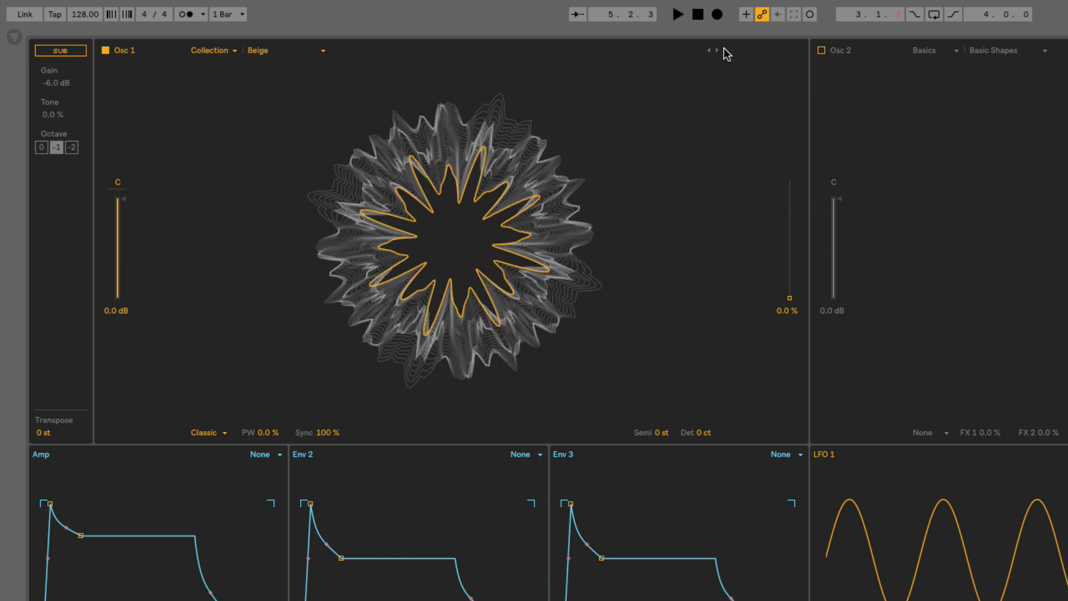
{"action": "left_click", "coordinate": [718, 50]}
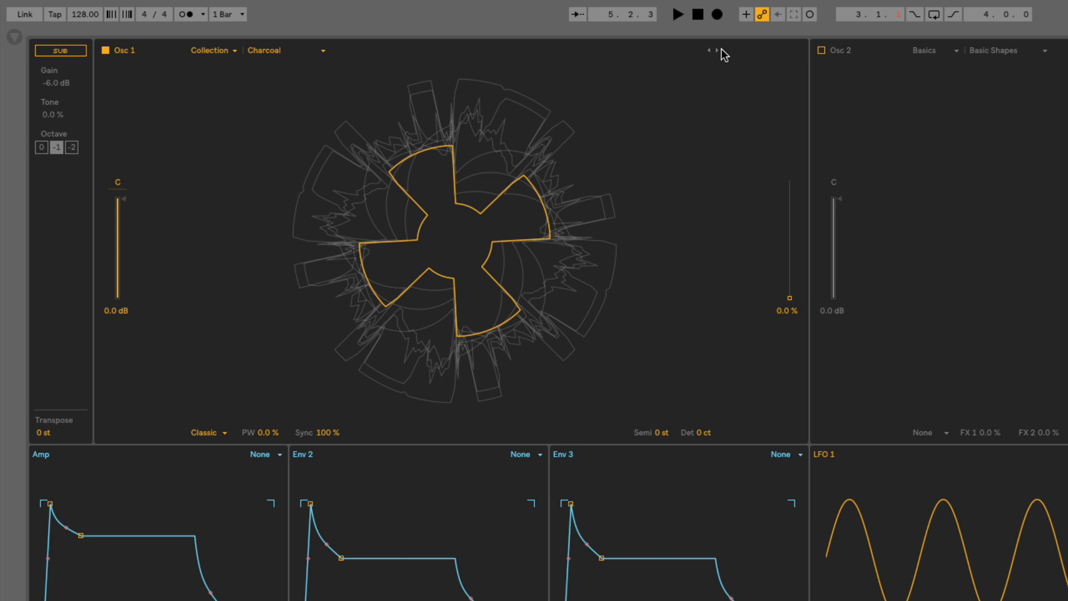
Step: Browse onward through Osc 1's Collection wavetables, past Graphite to Ruby
{"action": "left_click", "coordinate": [718, 50]}
{"action": "left_click", "coordinate": [719, 50]}
{"action": "left_click", "coordinate": [718, 50]}
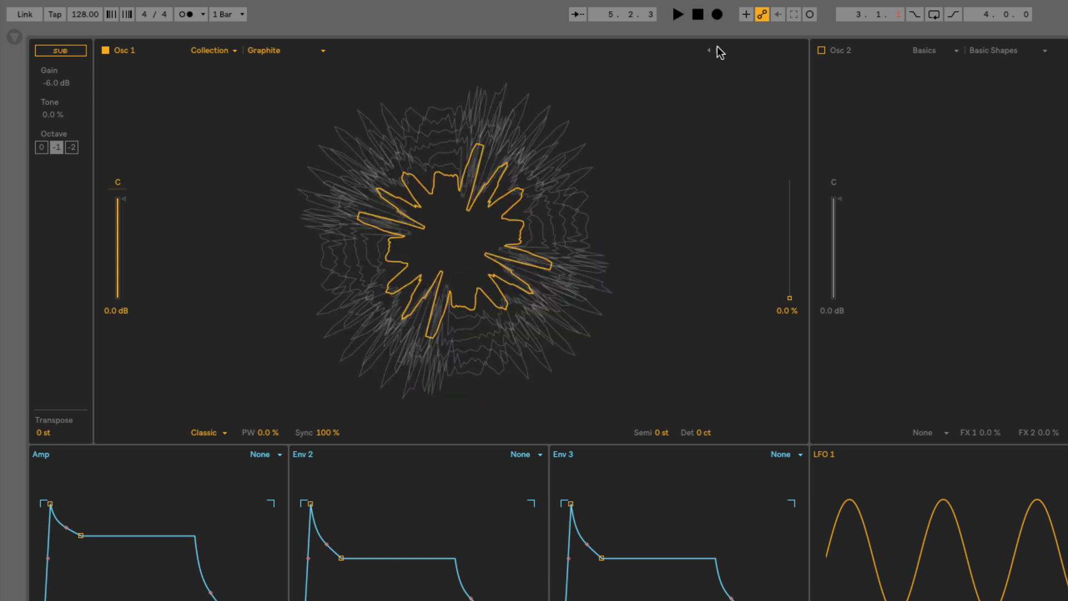
{"action": "left_click", "coordinate": [718, 50]}
{"action": "left_click", "coordinate": [717, 49]}
{"action": "left_click", "coordinate": [715, 49]}
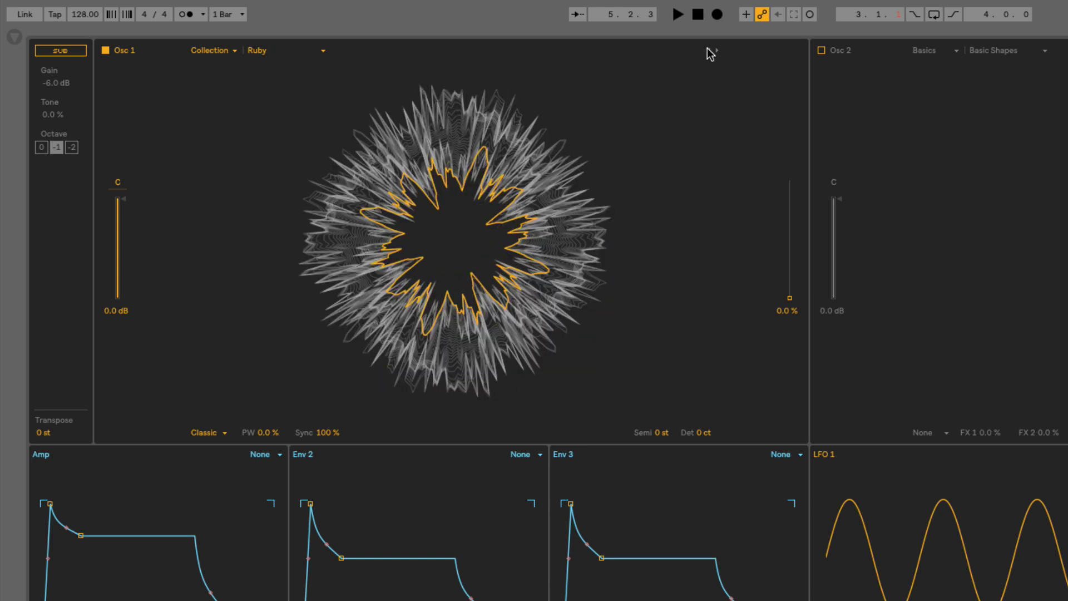
Step: Step Osc 1 back through the wavetables to FM Fold in the Basics category
{"action": "left_click", "coordinate": [707, 51]}
{"action": "left_click", "coordinate": [707, 51]}
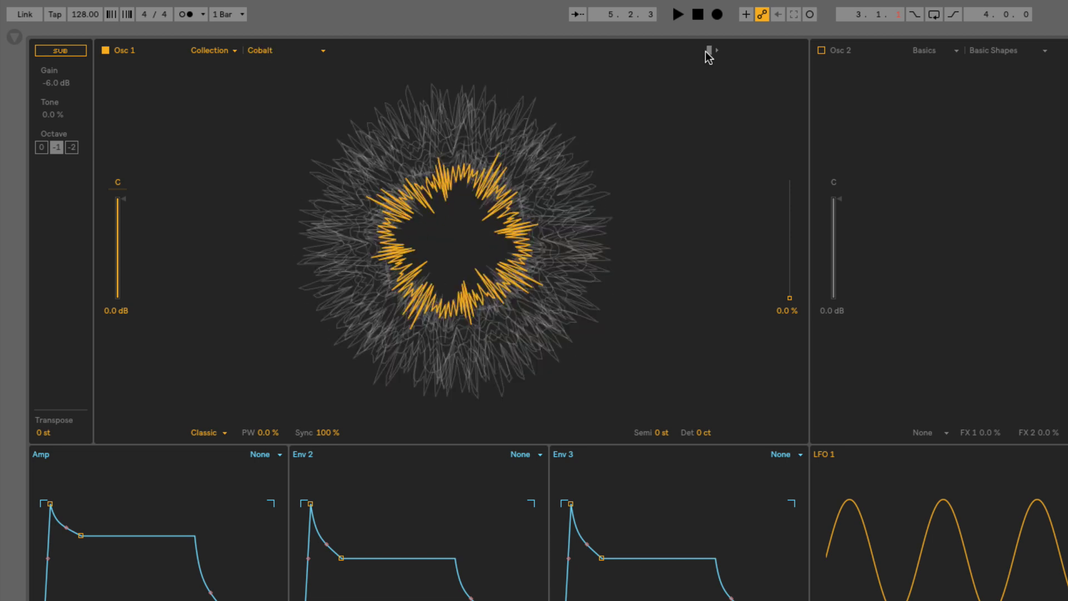
{"action": "left_click", "coordinate": [707, 51]}
{"action": "left_click", "coordinate": [706, 51]}
{"action": "left_click", "coordinate": [706, 51]}
{"action": "left_click", "coordinate": [706, 51]}
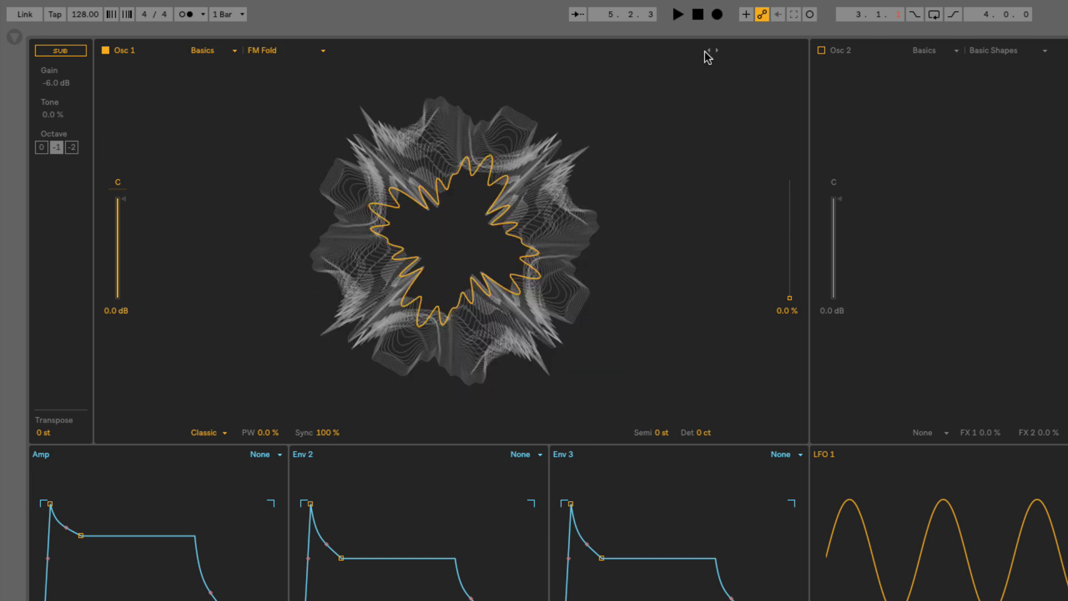
Step: Set Osc 1 to the Charcoal wavetable in the Collection category and lower its Sync amount to 66 %
{"action": "left_click", "coordinate": [717, 51]}
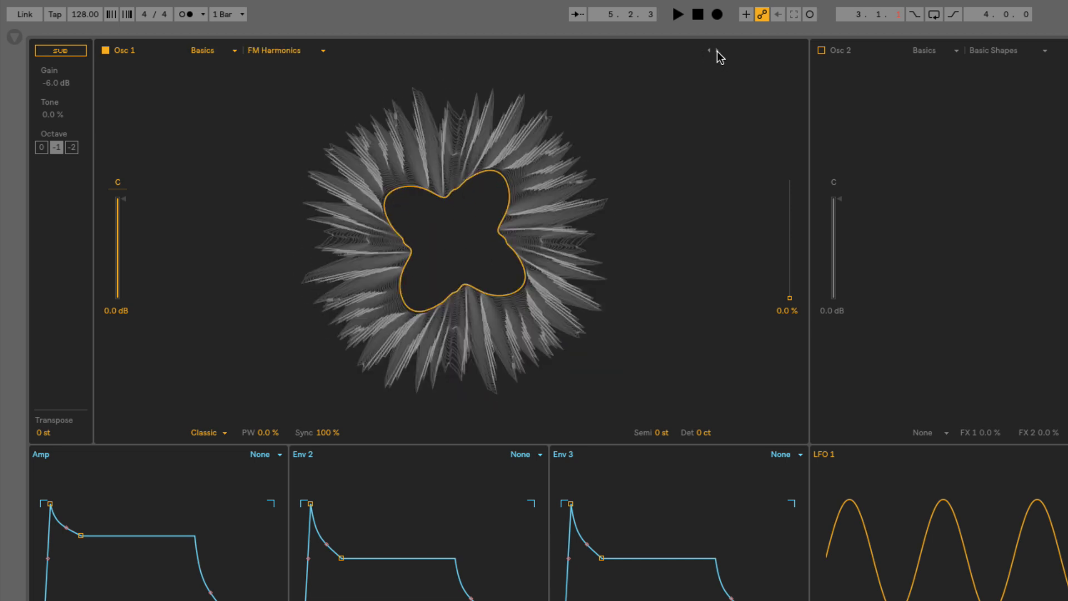
{"action": "left_click", "coordinate": [718, 51]}
{"action": "left_click", "coordinate": [717, 50]}
{"action": "left_click", "coordinate": [717, 51]}
{"action": "left_click", "coordinate": [717, 50]}
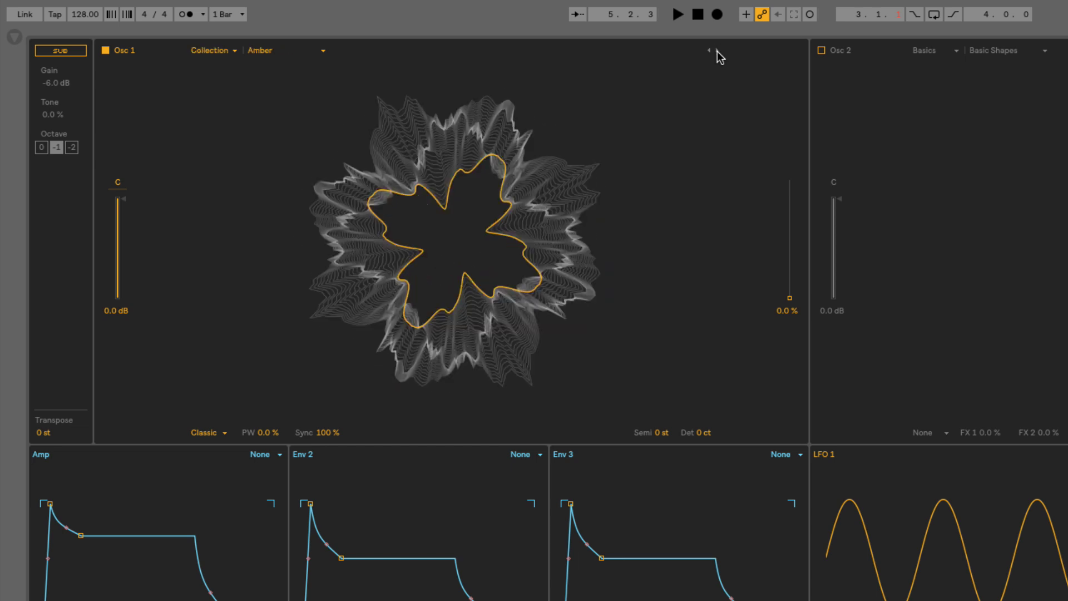
{"action": "left_click", "coordinate": [718, 50]}
{"action": "left_click", "coordinate": [718, 51]}
{"action": "left_click", "coordinate": [718, 51]}
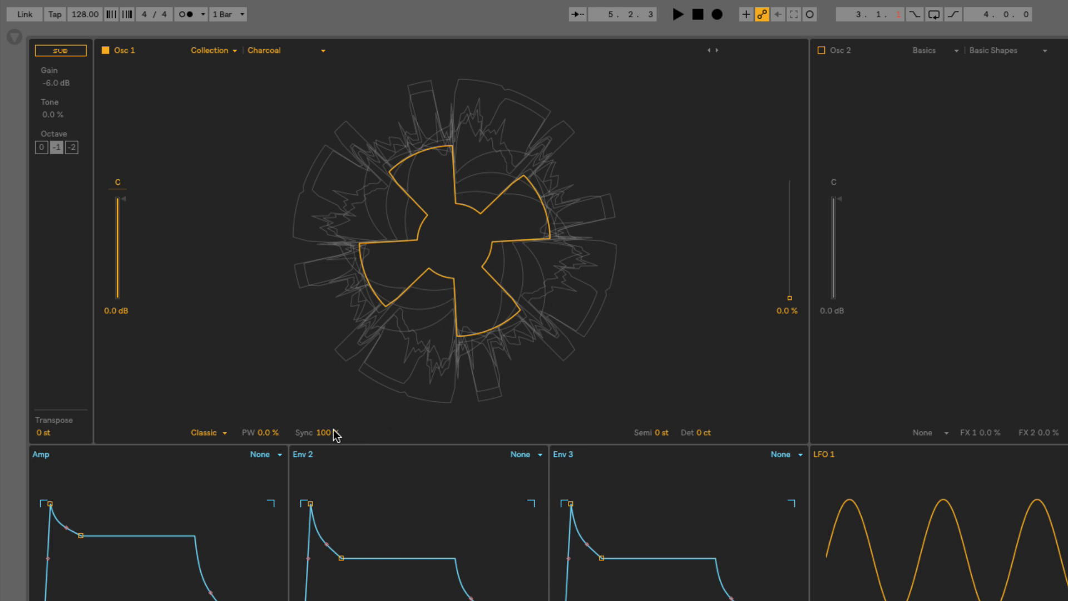
{"action": "left_click_drag", "start_coordinate": [327, 432], "coordinate": [327, 451]}
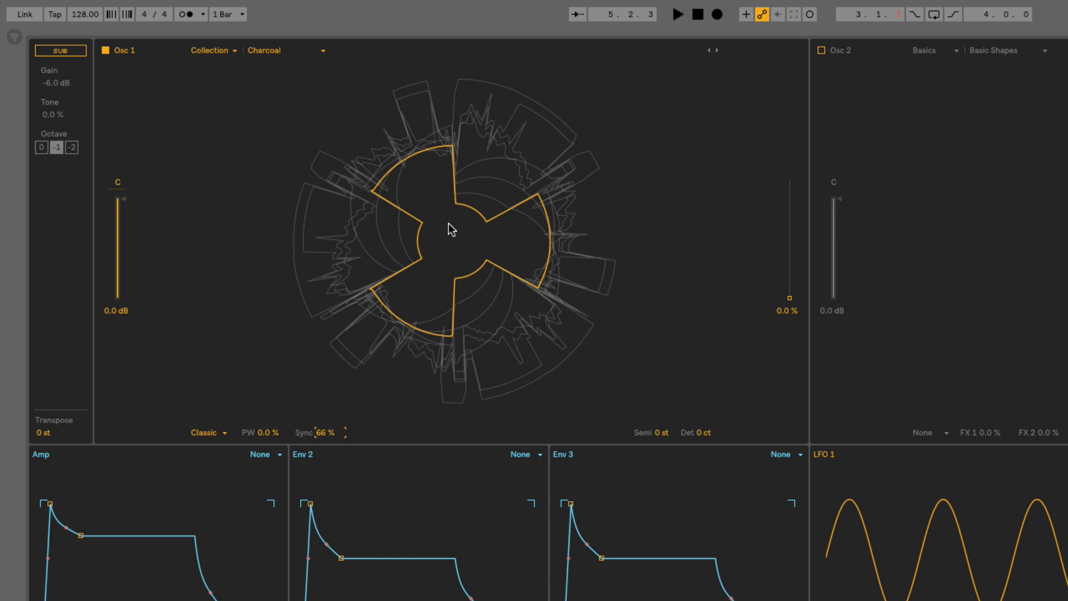
Step: Step Osc 1 back through the wavetables, past Primes, to FM Feedback in the Basics category
{"action": "left_click", "coordinate": [708, 50]}
{"action": "left_click", "coordinate": [709, 50]}
{"action": "left_click", "coordinate": [708, 50]}
{"action": "left_click", "coordinate": [708, 50]}
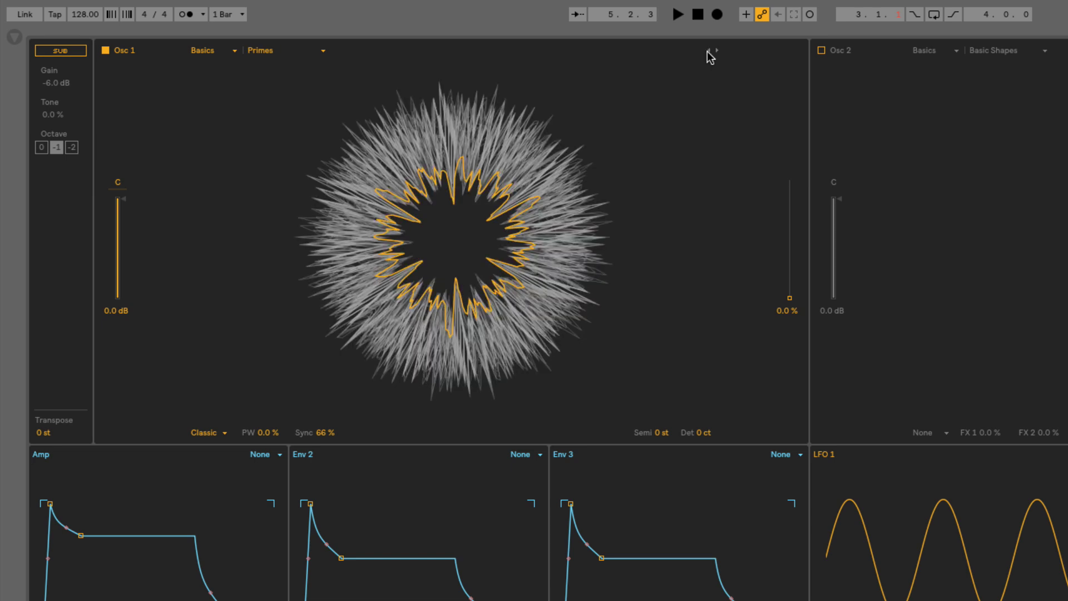
{"action": "left_click", "coordinate": [708, 50]}
{"action": "left_click", "coordinate": [708, 50]}
{"action": "left_click", "coordinate": [709, 50]}
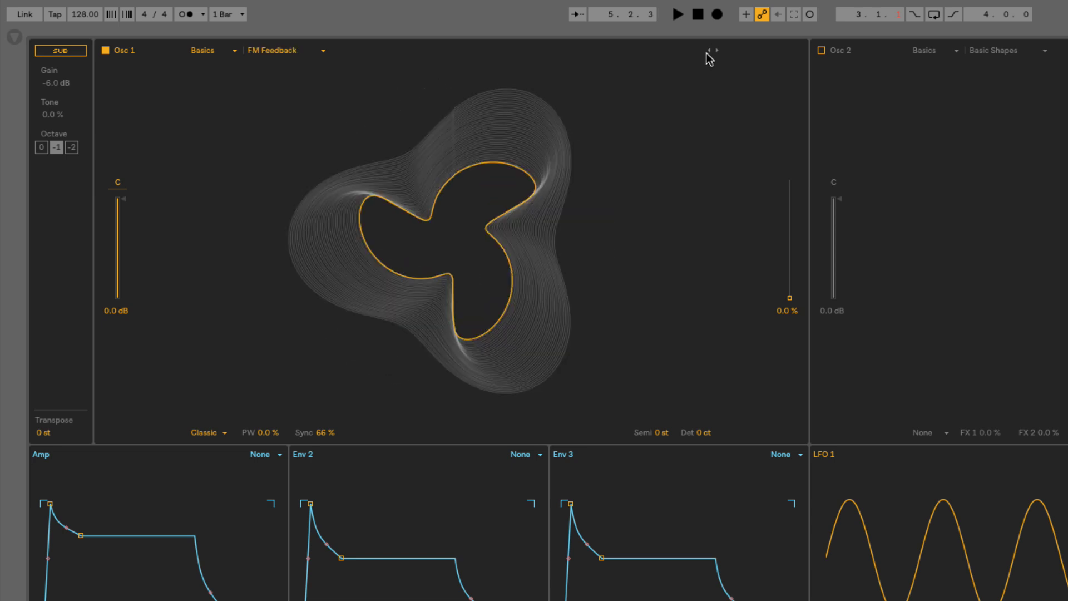
Step: Browse Osc 1 forward from FM Feedback, past Amber, to the Graphite wavetable in the Collection category
{"action": "left_click", "coordinate": [717, 50]}
{"action": "left_click", "coordinate": [718, 50]}
{"action": "left_click", "coordinate": [718, 50]}
{"action": "left_click", "coordinate": [717, 50]}
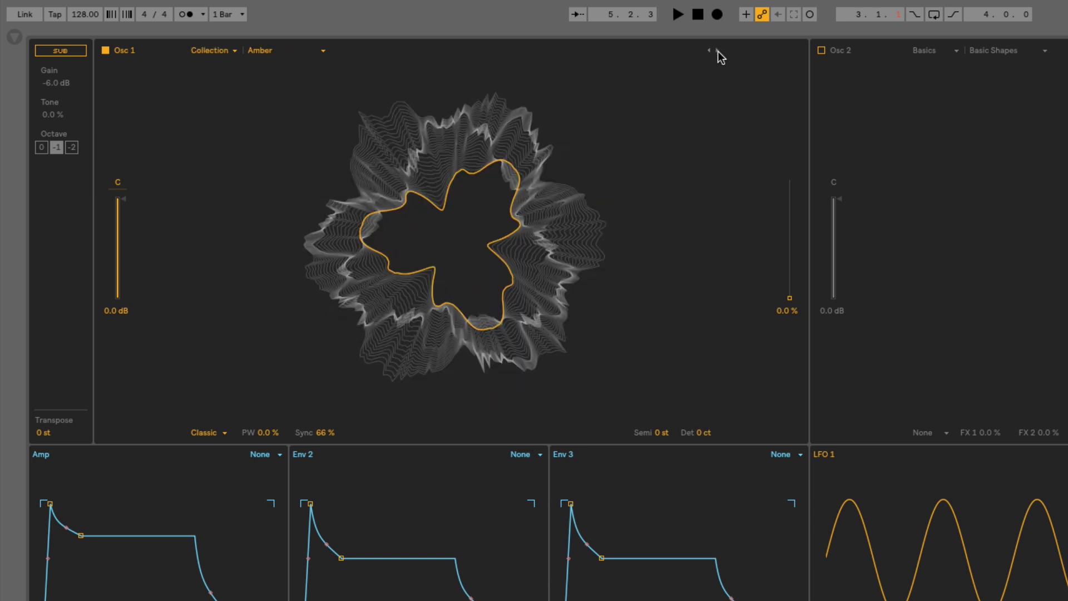
{"action": "left_click", "coordinate": [717, 50]}
{"action": "left_click", "coordinate": [717, 50]}
{"action": "left_click", "coordinate": [718, 50]}
{"action": "left_click", "coordinate": [717, 50]}
{"action": "left_click", "coordinate": [717, 50]}
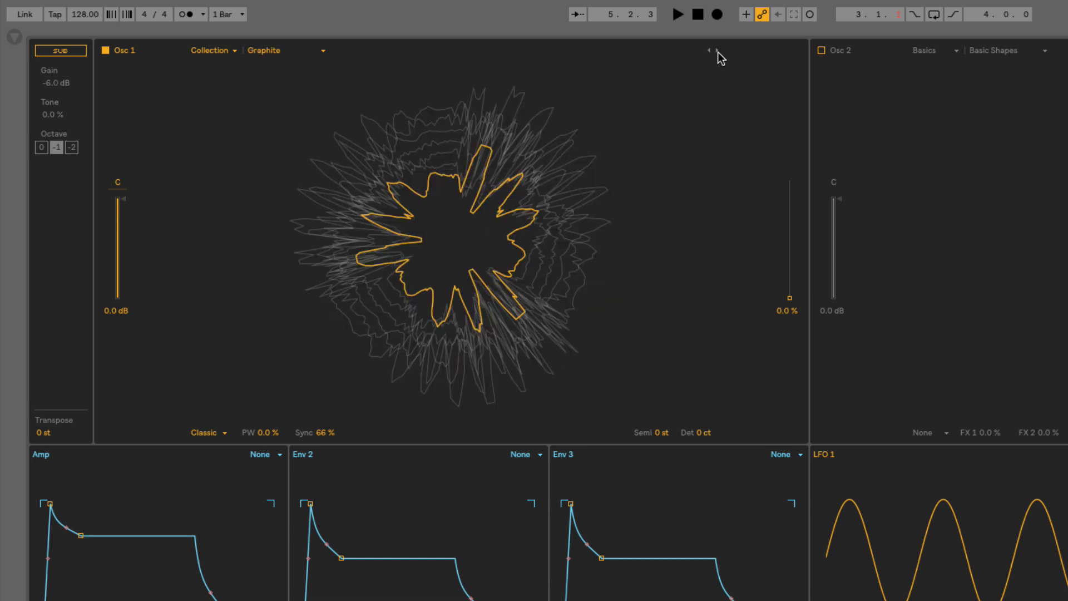
Step: Advance Osc 1 past Violet in Collection to the Gremlin wavetable in the Formant category
{"action": "left_click", "coordinate": [717, 50]}
{"action": "left_click", "coordinate": [717, 50]}
{"action": "left_click", "coordinate": [718, 50]}
{"action": "left_click", "coordinate": [717, 50]}
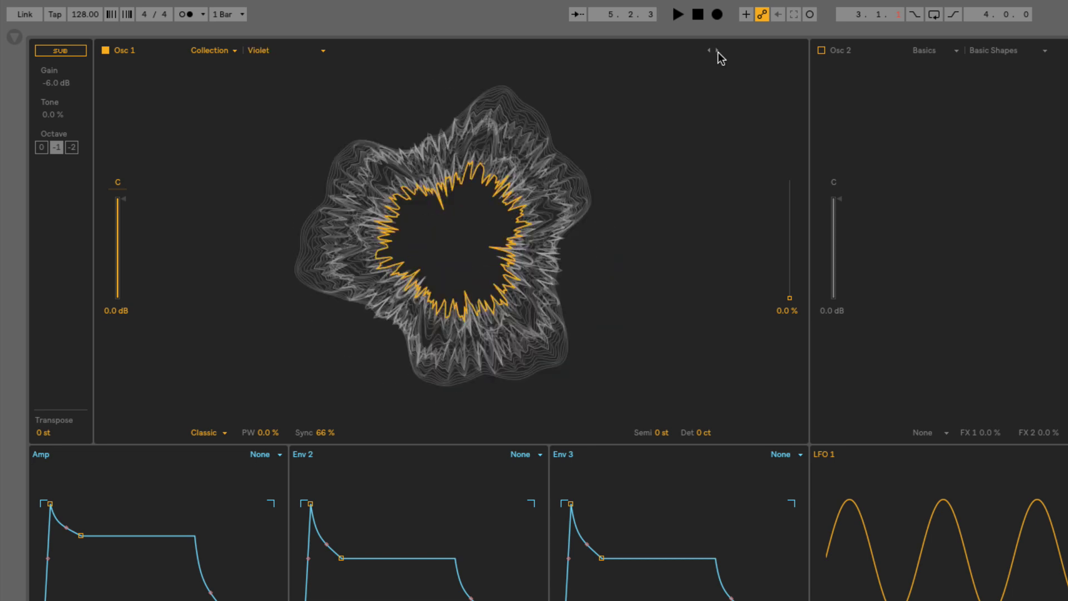
{"action": "left_click", "coordinate": [718, 50]}
{"action": "left_click", "coordinate": [717, 50]}
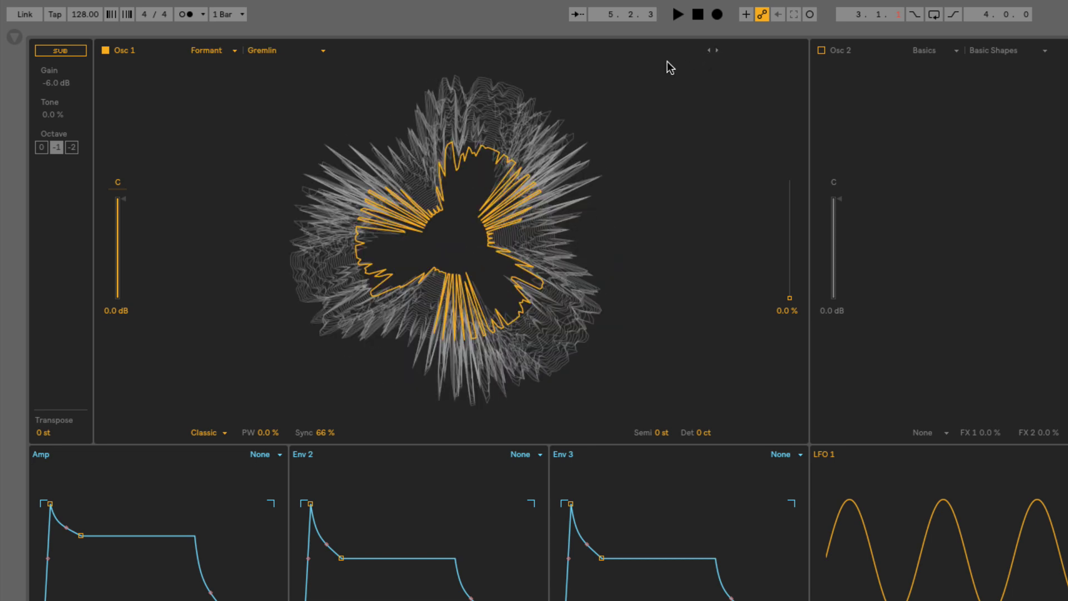
Step: Try Osc 1's PW amount and browse onward through the Formant wavetables, past Digital Ah and Tuvan
{"action": "mouse_move", "coordinate": [271, 432]}
{"action": "left_mouse_down"}
{"action": "mouse_move", "coordinate": [271, 404]}
{"action": "mouse_move", "coordinate": [267, 436]}
{"action": "left_mouse_up"}
{"action": "left_click", "coordinate": [717, 50]}
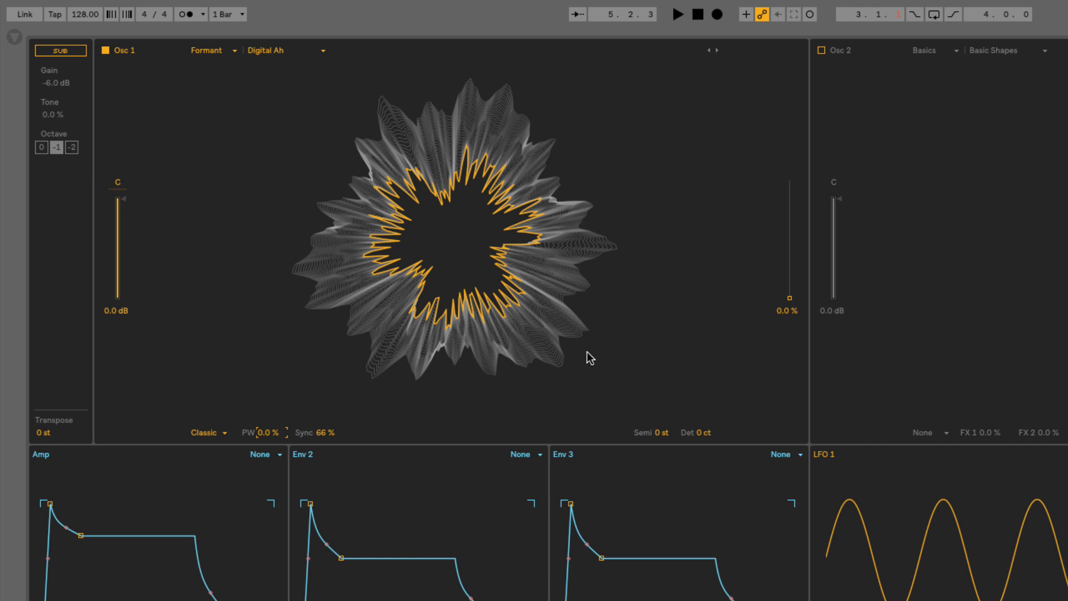
{"action": "left_click", "coordinate": [718, 50]}
{"action": "left_click", "coordinate": [718, 50]}
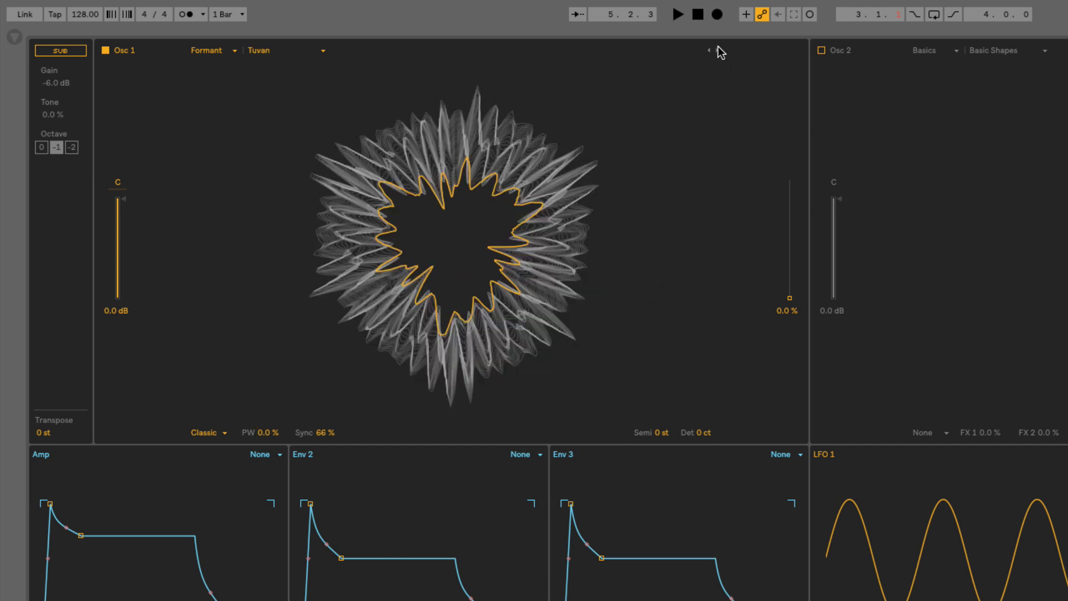
{"action": "left_click", "coordinate": [718, 49]}
{"action": "left_click", "coordinate": [717, 49]}
{"action": "left_click", "coordinate": [718, 50]}
Step: Switch Osc 1's effect to Modern with Warp at 20 % and Fold at 11 %
{"action": "left_click", "coordinate": [209, 433]}
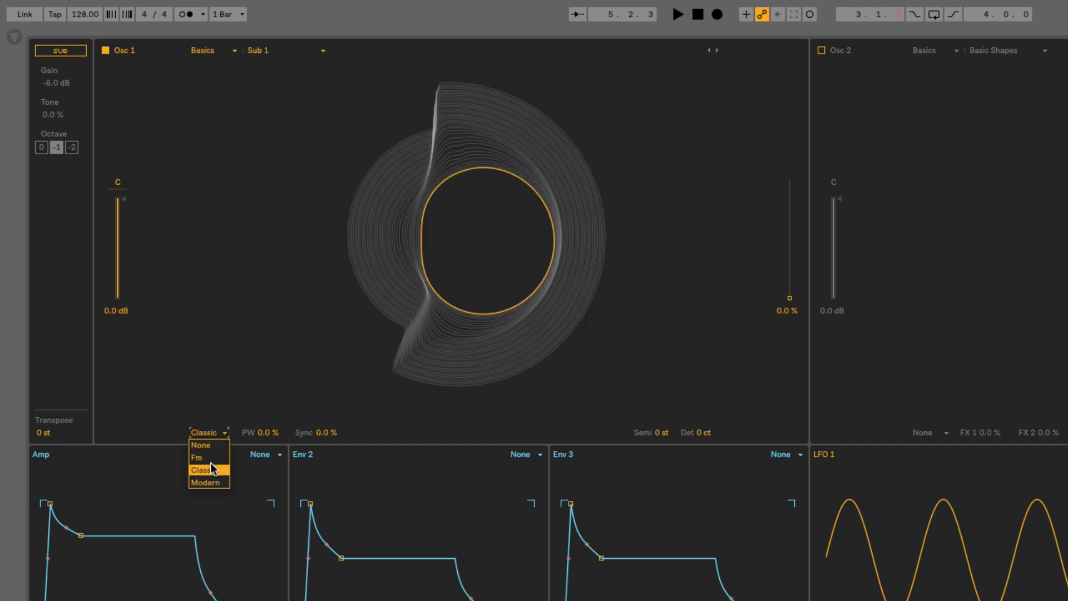
{"action": "left_click", "coordinate": [211, 481]}
{"action": "left_click_drag", "start_coordinate": [326, 432], "coordinate": [326, 425]}
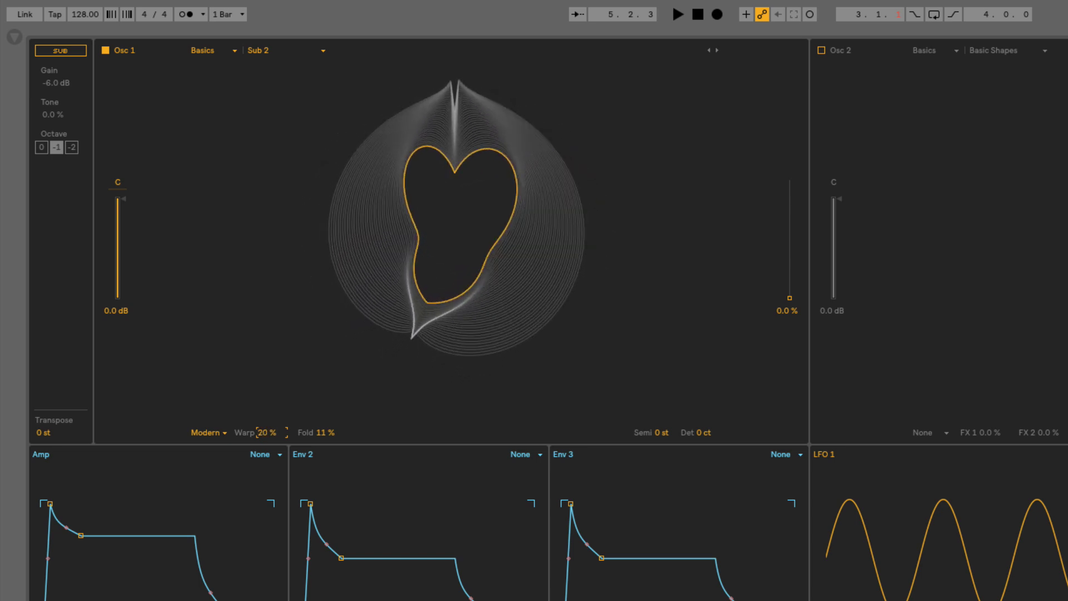
Step: Raise Osc 1's Warp to 100 % and bring it back down to 36 %
{"action": "key", "text": "Up"}
{"action": "key", "text": "Up"}
{"action": "key", "text": "Up"}
{"action": "key", "text": "Up"}
{"action": "key", "text": "Up"}
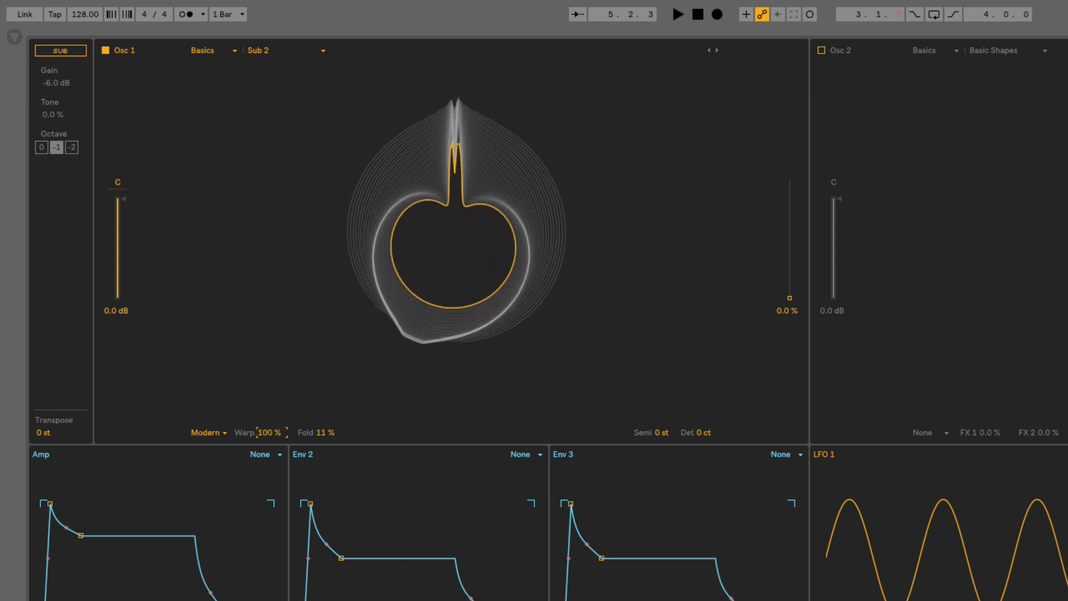
{"action": "type", "text": "77"}
{"action": "key", "text": "Return"}
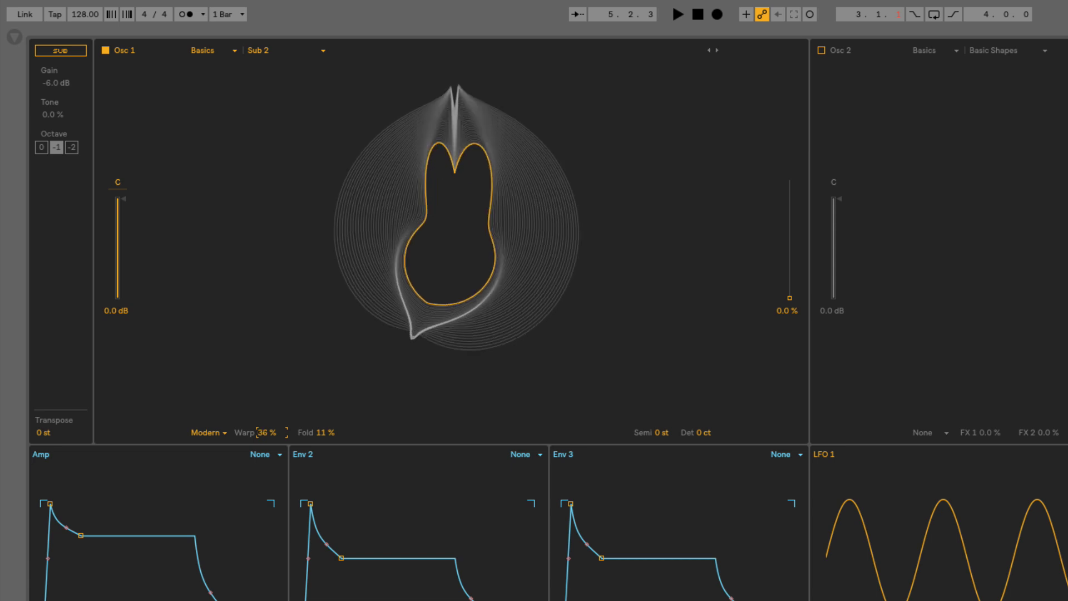
Step: Lower Osc 1's Warp through the negative range to -100 %
{"action": "key", "text": "Down"}
{"action": "key", "text": "Down"}
{"action": "key", "text": "Down"}
{"action": "key", "text": "Down"}
{"action": "key", "text": "Down"}
{"action": "key", "text": "Down"}
{"action": "key", "text": "Down"}
{"action": "key", "text": "Down"}
{"action": "key", "text": "Down"}
{"action": "key", "text": "Down"}
{"action": "key", "text": "Down"}
{"action": "key", "text": "Down"}
{"action": "key", "text": "Down"}
{"action": "key", "text": "Down"}
{"action": "key", "text": "Down"}
{"action": "key", "text": "Down"}
{"action": "key", "text": "Down"}
{"action": "key", "text": "Down"}
{"action": "key", "text": "Down"}
{"action": "key", "text": "Down"}
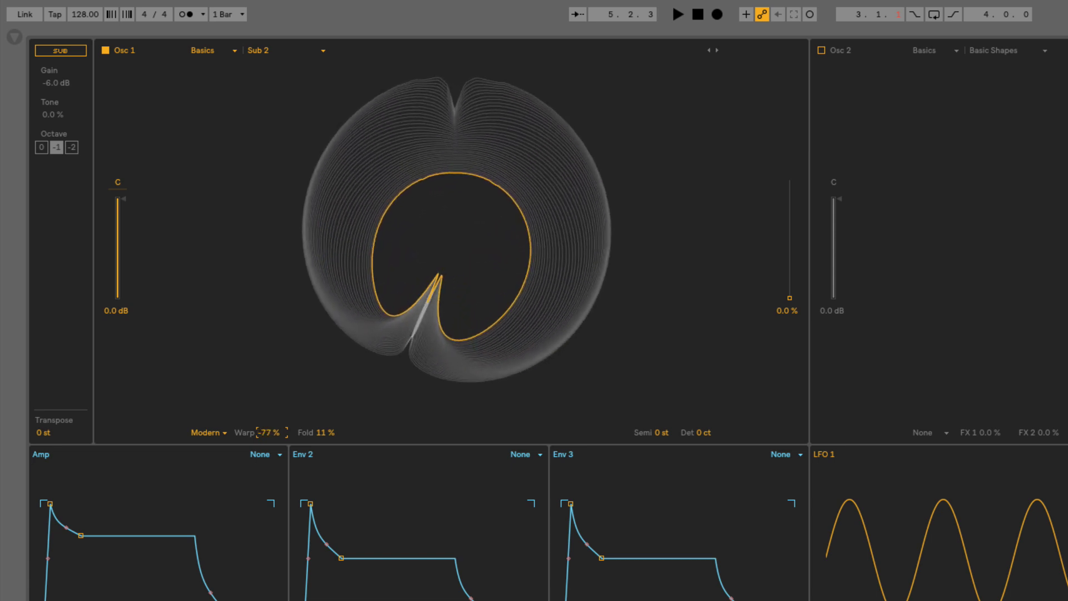
{"action": "type", "text": "-50"}
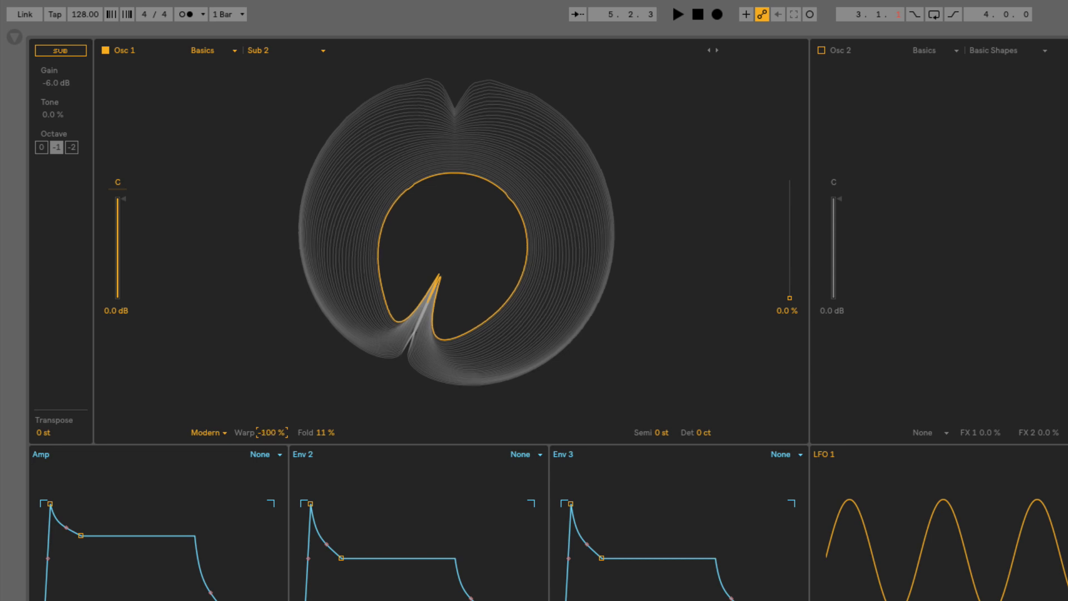
Step: Bring Osc 1's Warp back up to 38 % and settle it at 20 %
{"action": "key", "text": "Return"}
{"action": "type", "text": "-4.7"}
{"action": "key", "text": "Return"}
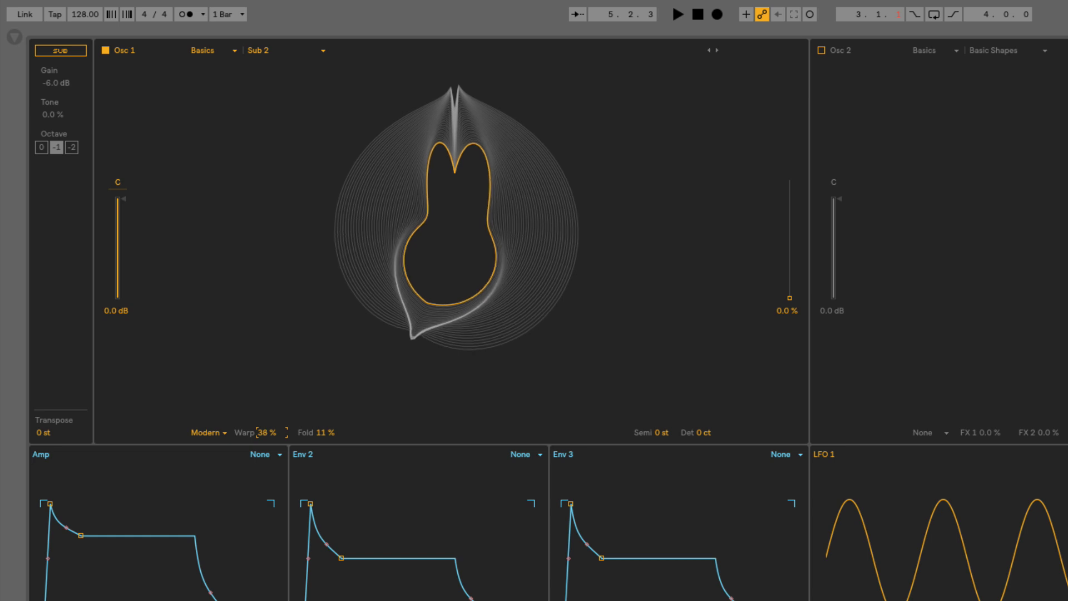
{"action": "left_click_drag", "start_coordinate": [266, 432], "coordinate": [266, 404]}
{"action": "left_click_drag", "start_coordinate": [236, 440], "coordinate": [236, 473]}
Step: Switch Osc 1's effect to Fm and set both Tune and Amt to 100 %
{"action": "left_click", "coordinate": [221, 433]}
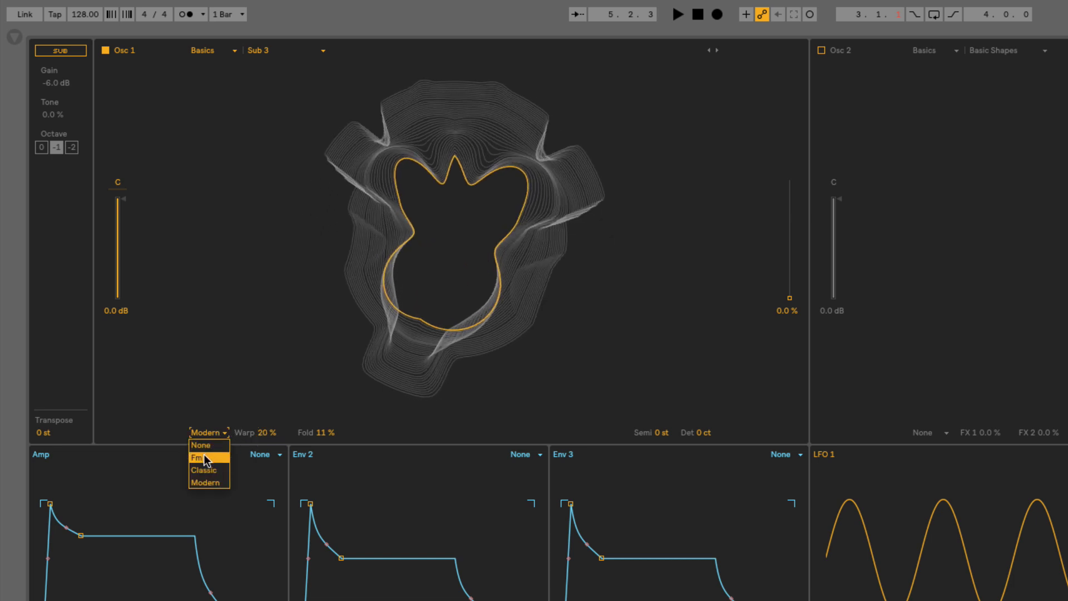
{"action": "left_click", "coordinate": [211, 461]}
{"action": "left_click_drag", "start_coordinate": [269, 432], "coordinate": [269, 393]}
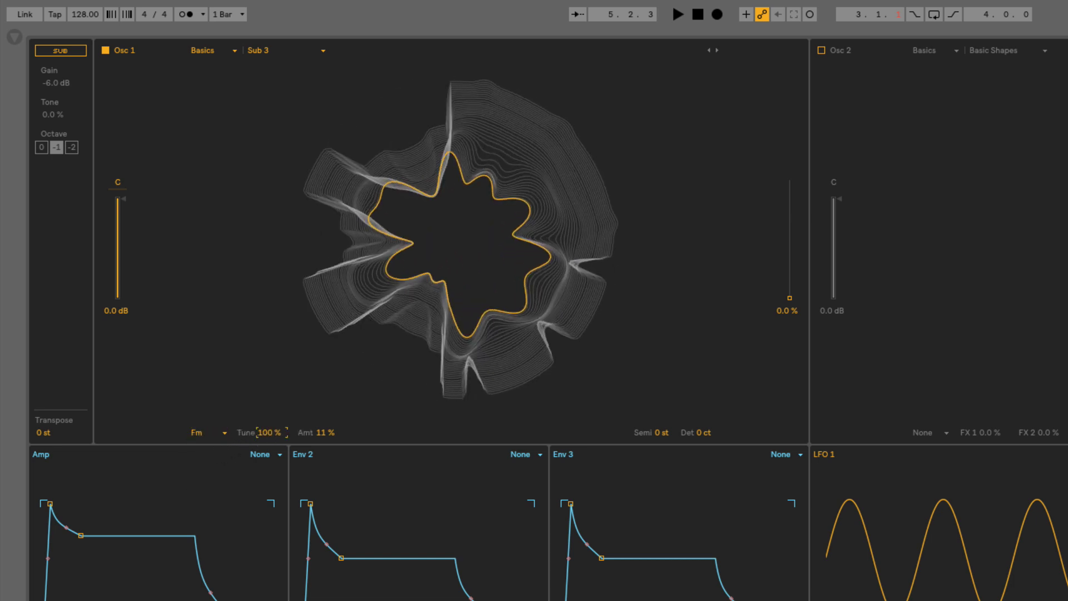
{"action": "left_click_drag", "start_coordinate": [325, 433], "coordinate": [325, 373]}
{"action": "left_click_drag", "start_coordinate": [269, 432], "coordinate": [269, 415]}
Step: Advance Osc 1 through the Basics wavetables, past Quad Saw, Beating 1 and Beating 2, to Sync Digital
{"action": "left_click", "coordinate": [717, 50]}
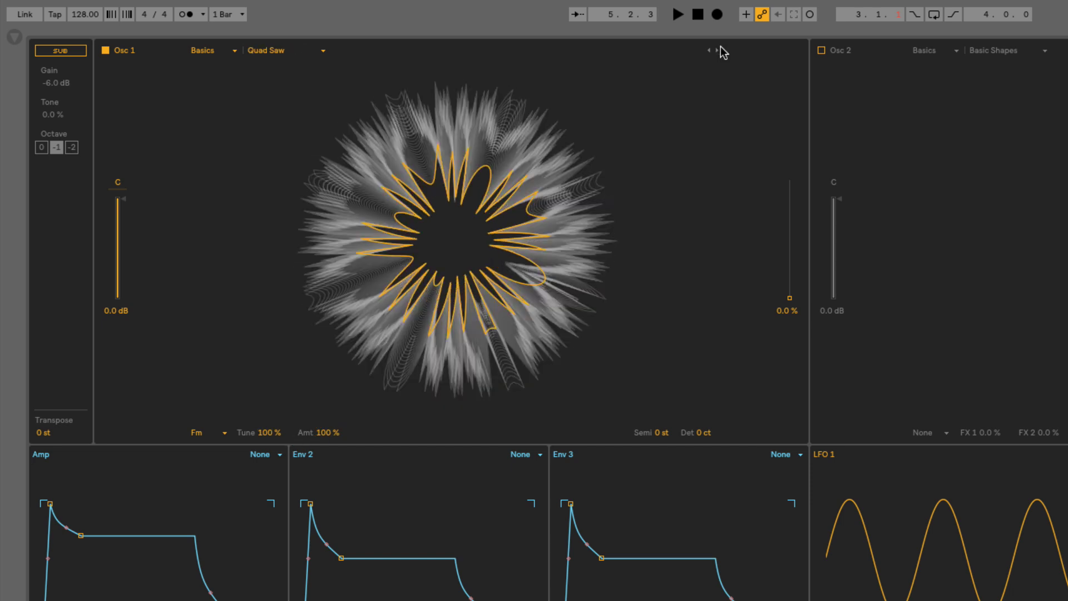
{"action": "left_click", "coordinate": [717, 50]}
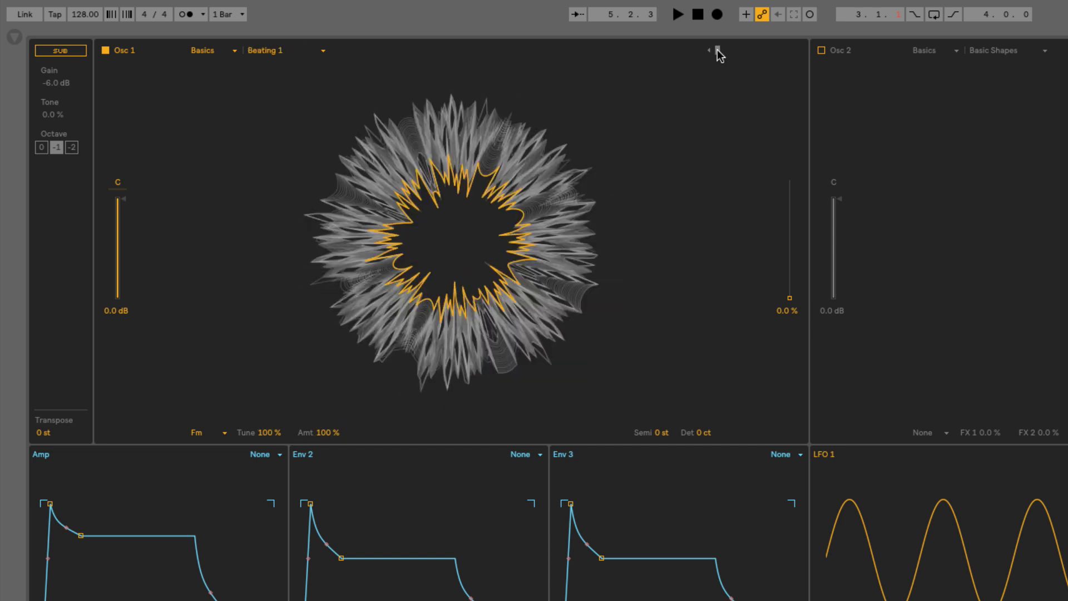
{"action": "left_click", "coordinate": [718, 49]}
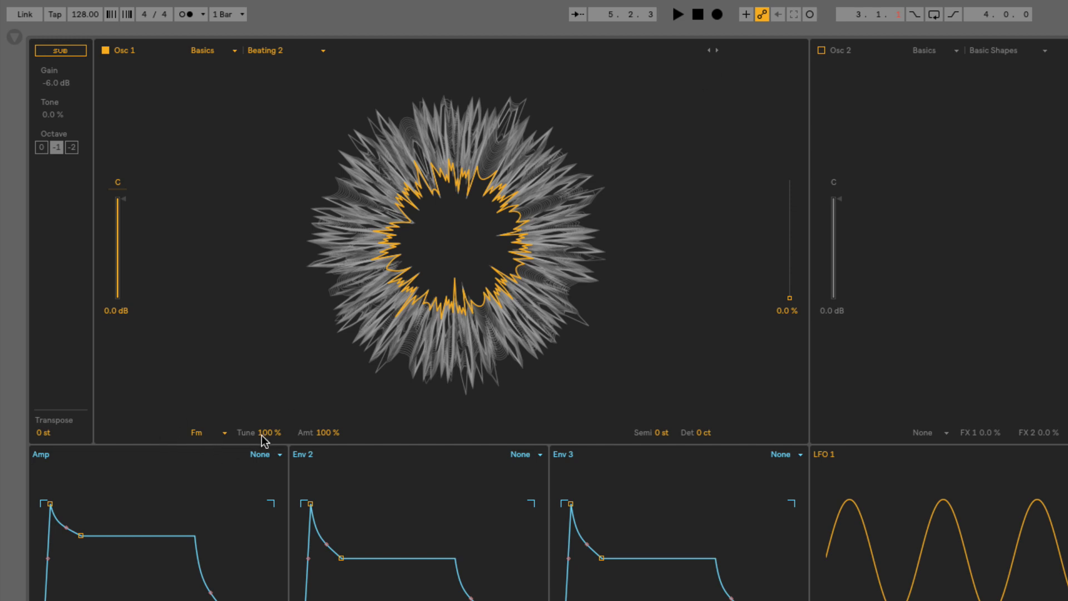
{"action": "left_click", "coordinate": [716, 50]}
{"action": "left_click", "coordinate": [716, 50]}
{"action": "left_click", "coordinate": [717, 51]}
{"action": "left_click", "coordinate": [716, 50]}
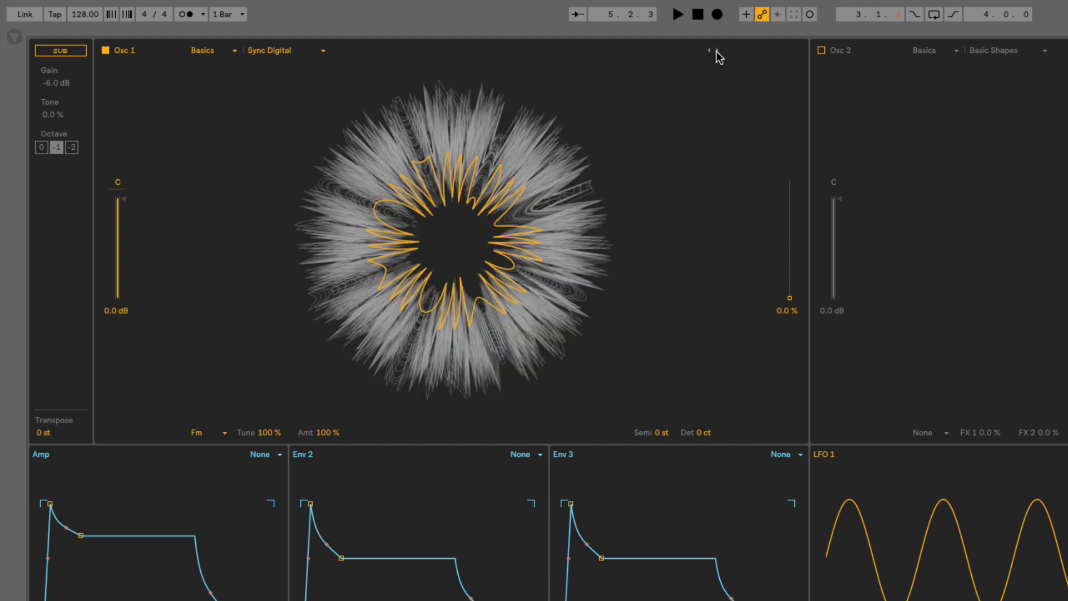
Step: Advance Osc 1 past No Primes in Basics to the Aureolin wavetable in the Collection category
{"action": "left_click", "coordinate": [716, 50]}
{"action": "left_click", "coordinate": [717, 51]}
{"action": "left_click", "coordinate": [716, 51]}
{"action": "left_click", "coordinate": [717, 51]}
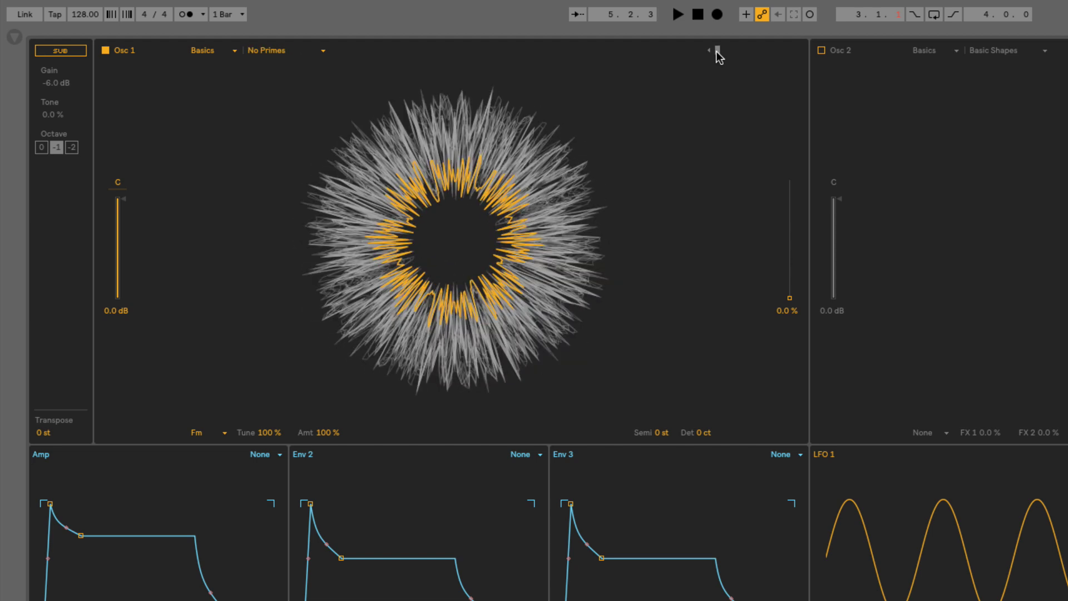
{"action": "left_click", "coordinate": [717, 51]}
{"action": "left_click", "coordinate": [717, 50]}
{"action": "left_click", "coordinate": [717, 51]}
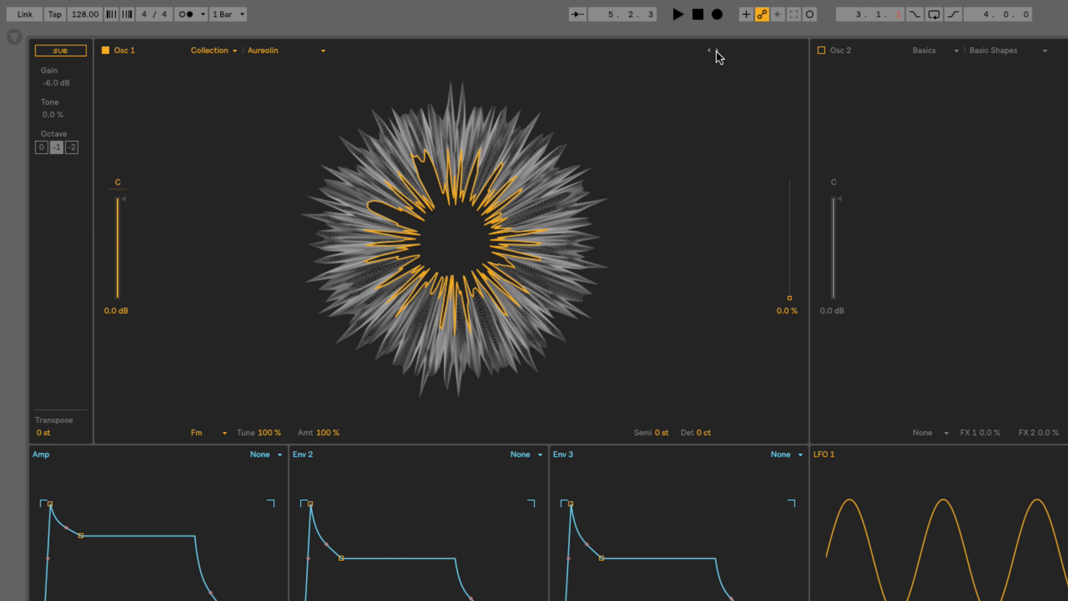